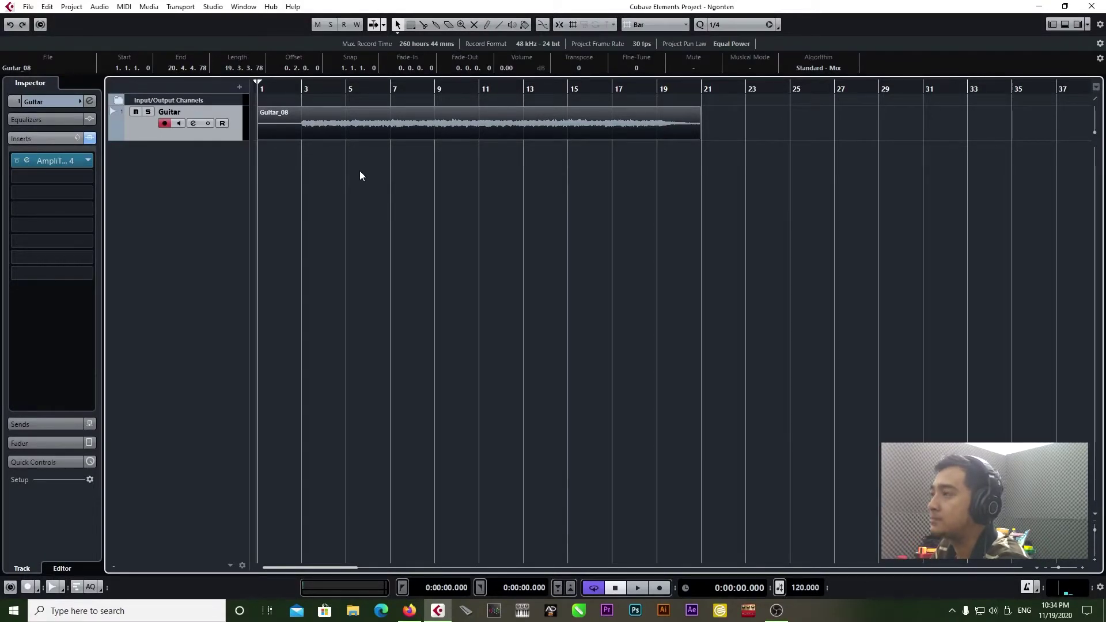
# Add one instrument track using Addictive Drums 2 from XLN Audio as its VST instrument
pyautogui.rightClick(166, 170)
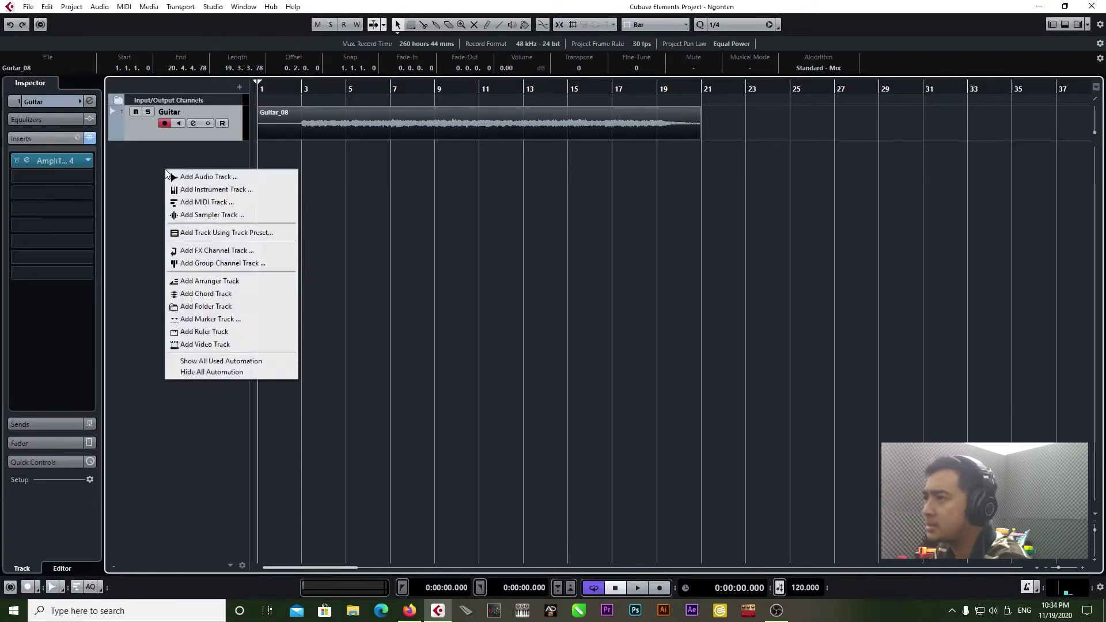
pyautogui.click(207, 188)
pyautogui.moveTo(583, 250); pyautogui.dragTo(545, 234)
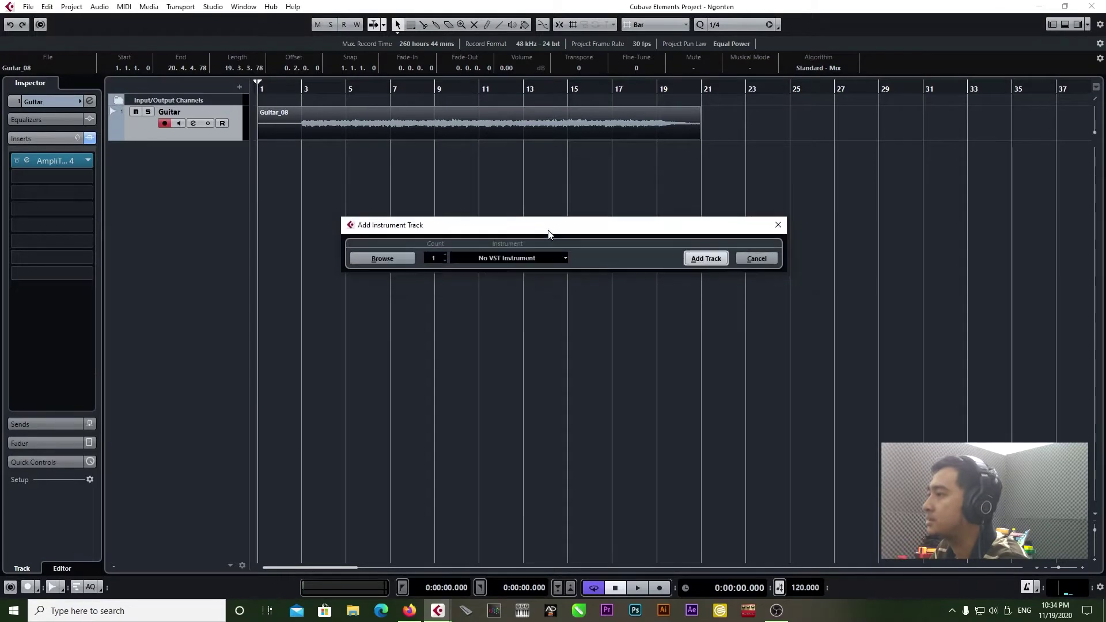
pyautogui.click(564, 257)
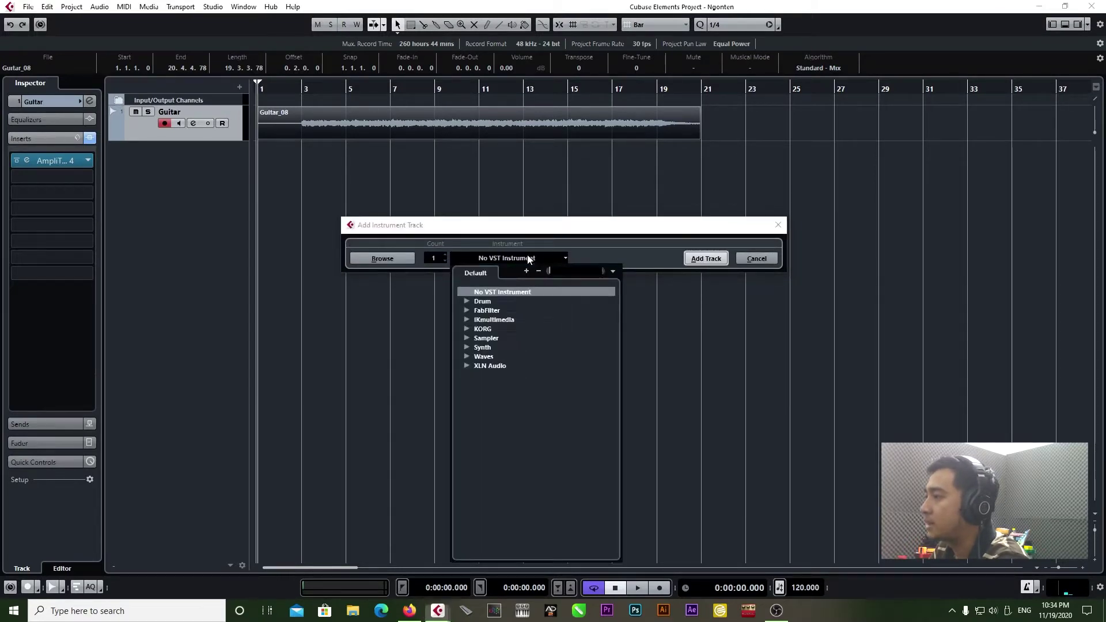
pyautogui.click(468, 367)
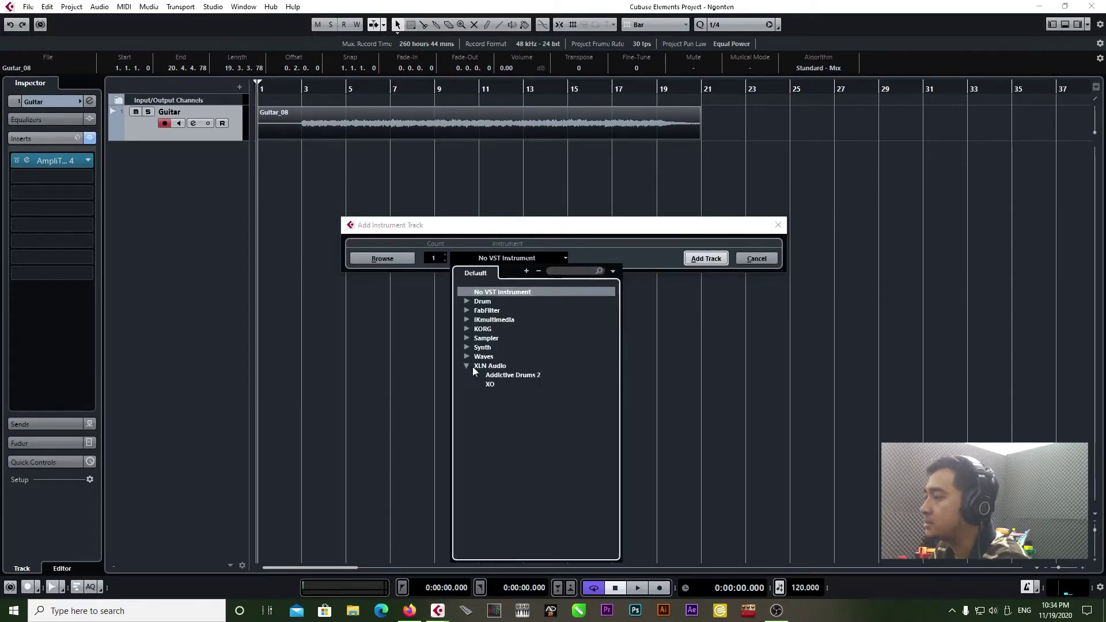
pyautogui.click(510, 374)
pyautogui.click(706, 258)
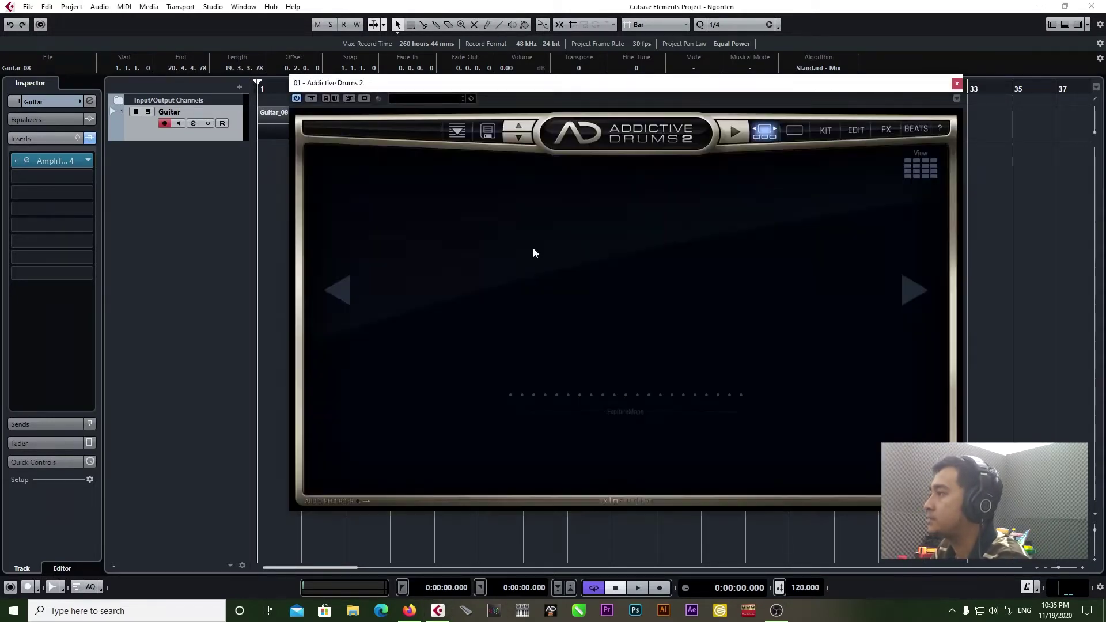
# Browse the Addictive Drums 2 library to United Heavy and load the United Heavy kit
pyautogui.moveTo(672, 88); pyautogui.dragTo(680, 112)
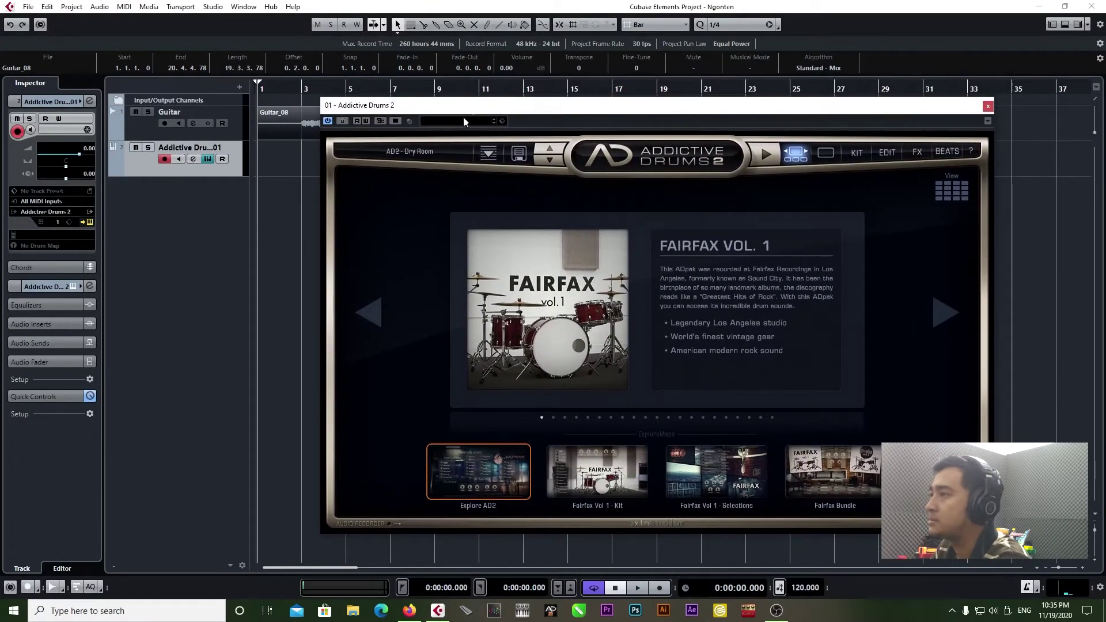
pyautogui.moveTo(463, 116); pyautogui.dragTo(529, 126)
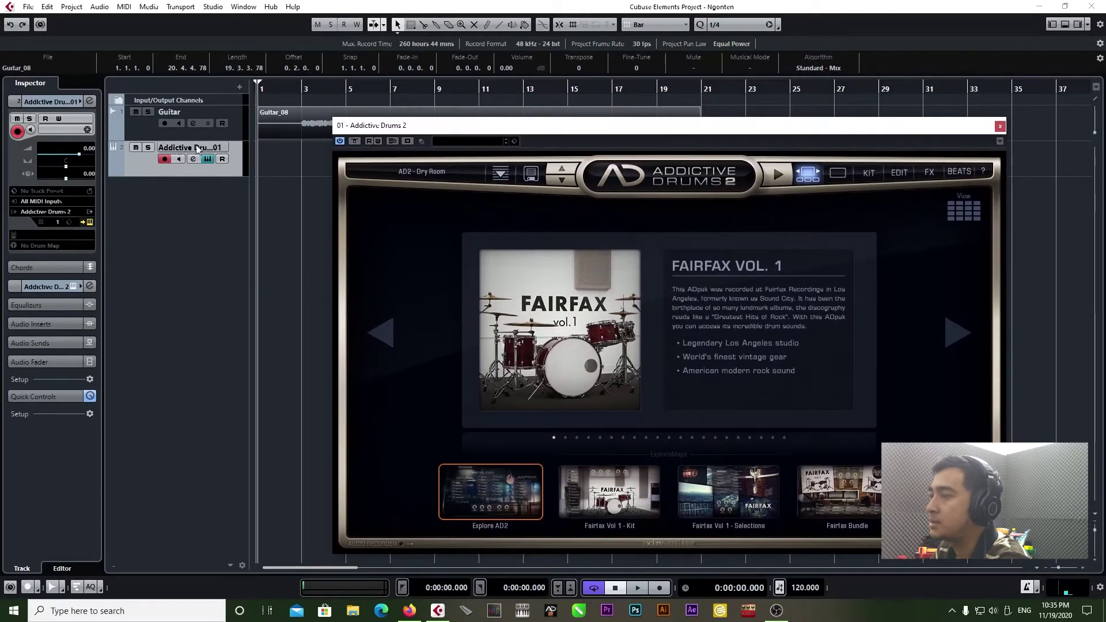
pyautogui.moveTo(684, 125); pyautogui.dragTo(698, 114)
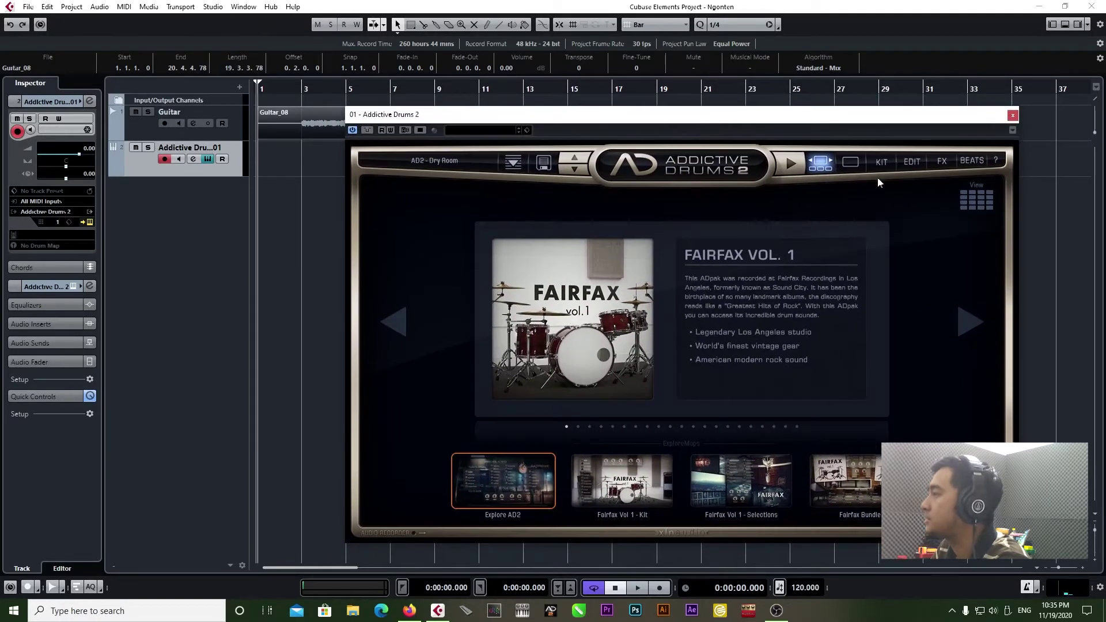
pyautogui.click(970, 325)
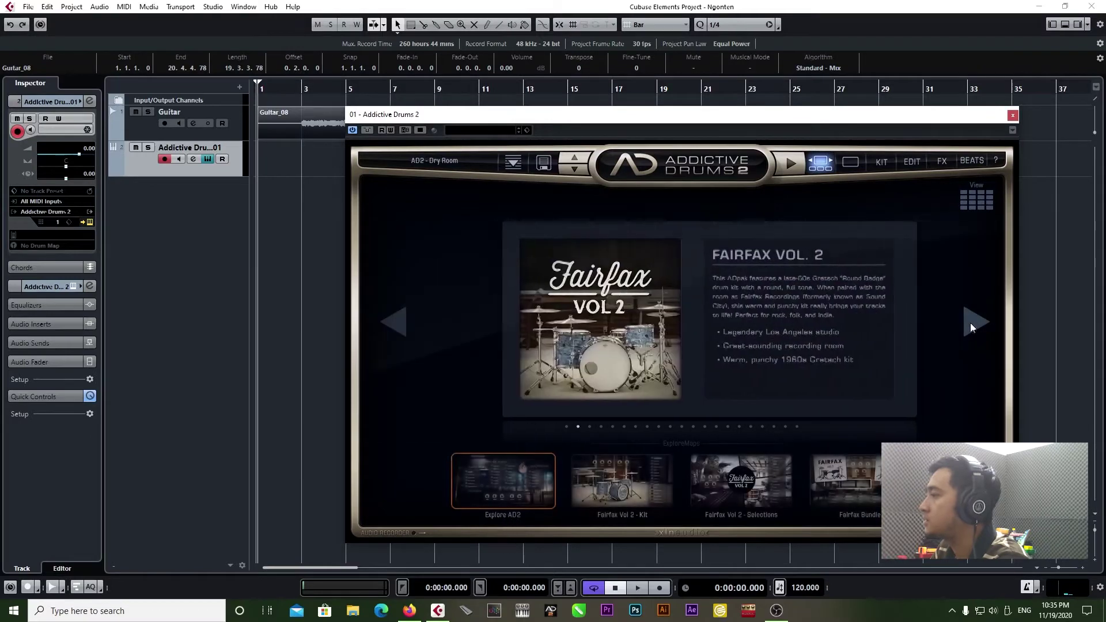
pyautogui.click(971, 323)
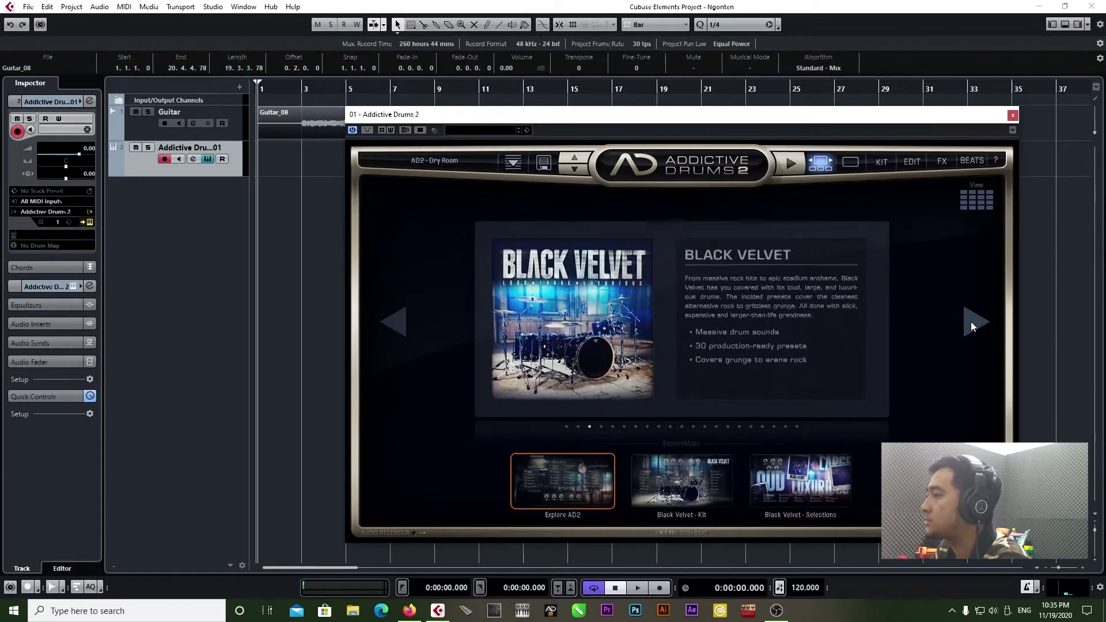
pyautogui.click(970, 323)
pyautogui.click(970, 323)
pyautogui.click(970, 322)
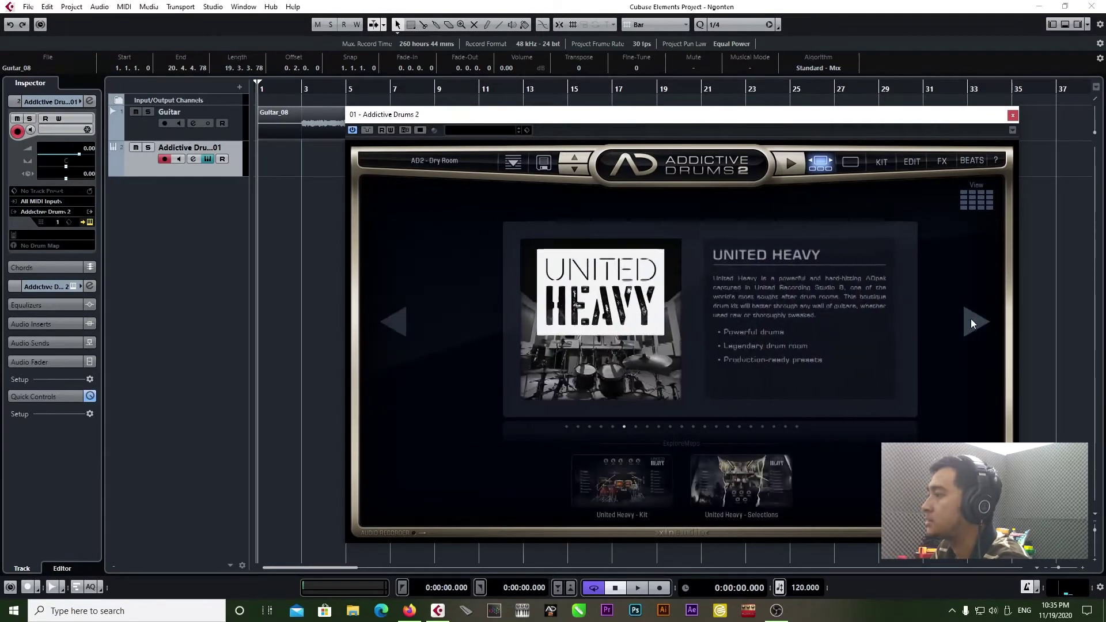
pyautogui.click(619, 476)
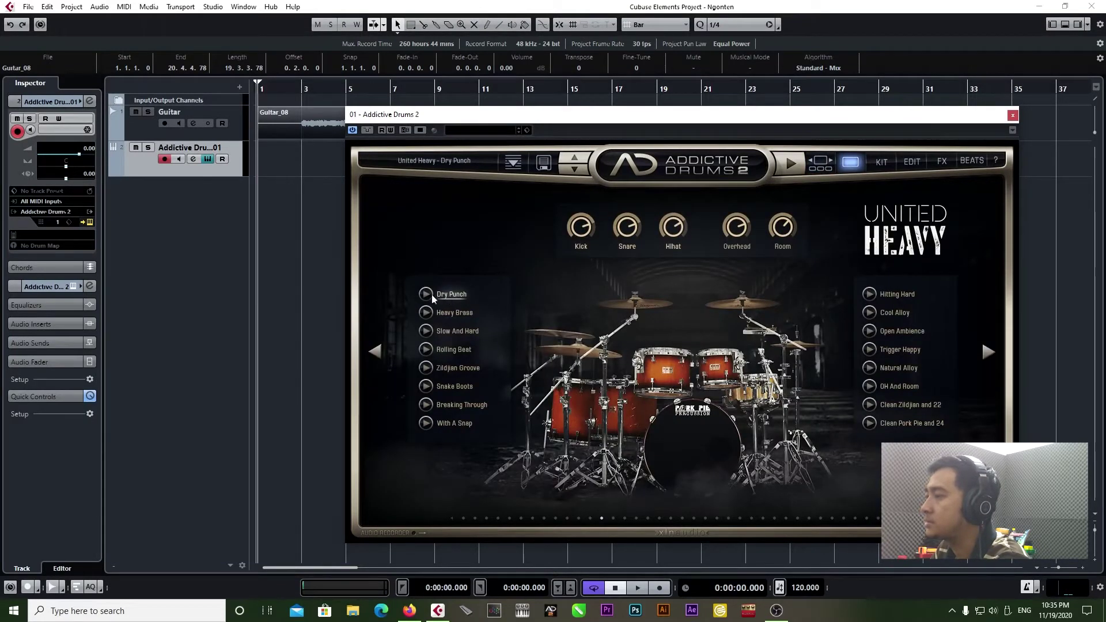
# Audition the Dry Punch preset of the United Heavy kit, stop the preview and close the instrument window
pyautogui.click(448, 295)
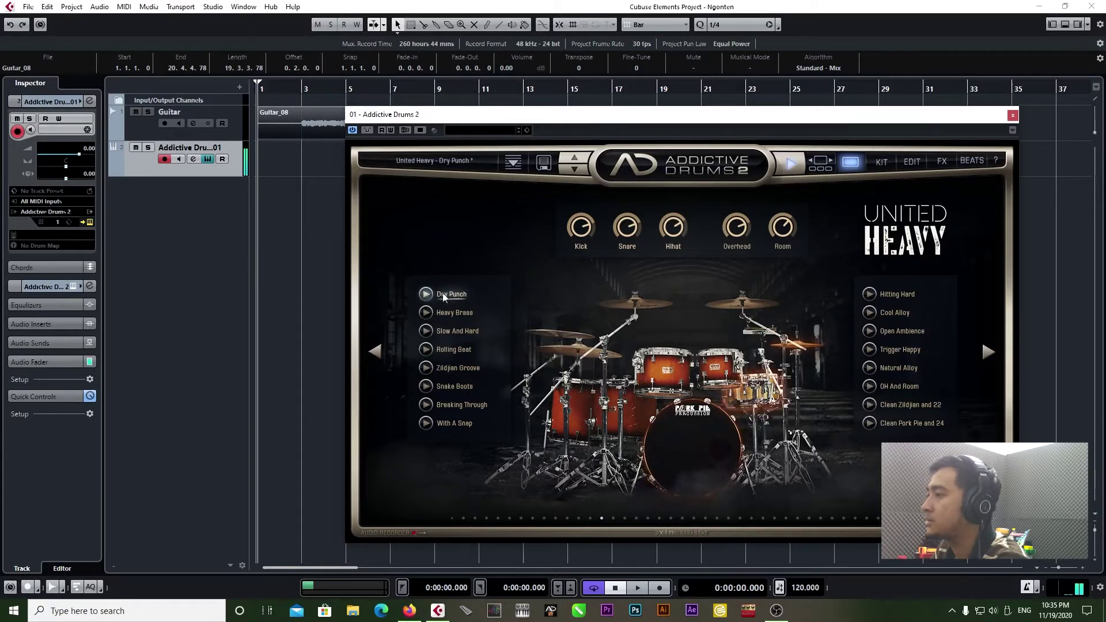
pyautogui.press('space')
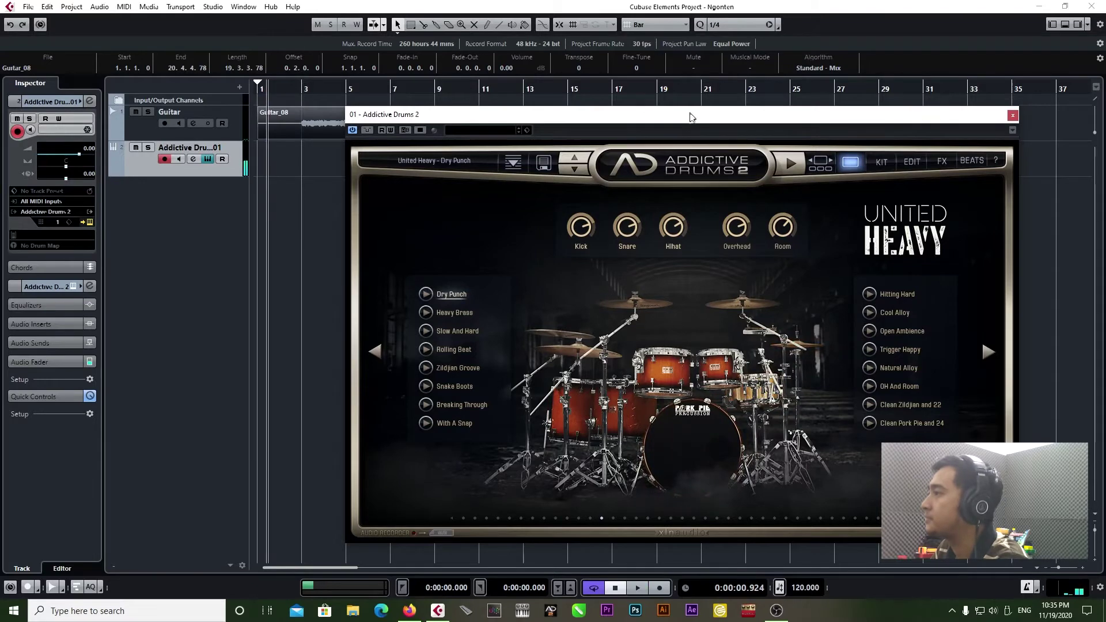
pyautogui.moveTo(689, 114); pyautogui.dragTo(668, 134)
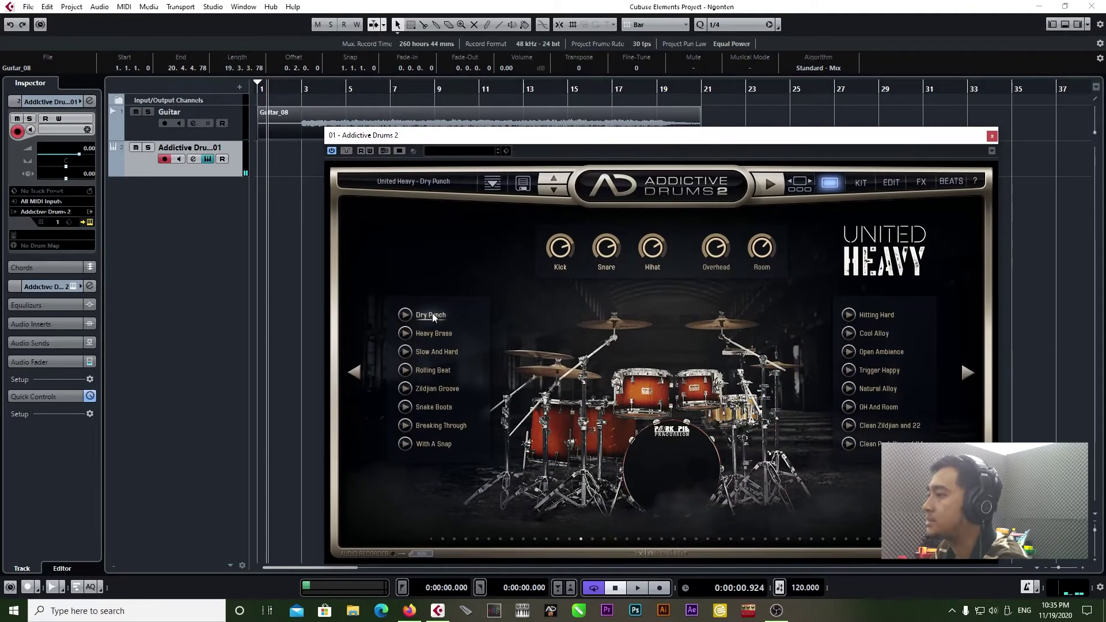
pyautogui.moveTo(820, 137); pyautogui.dragTo(811, 130)
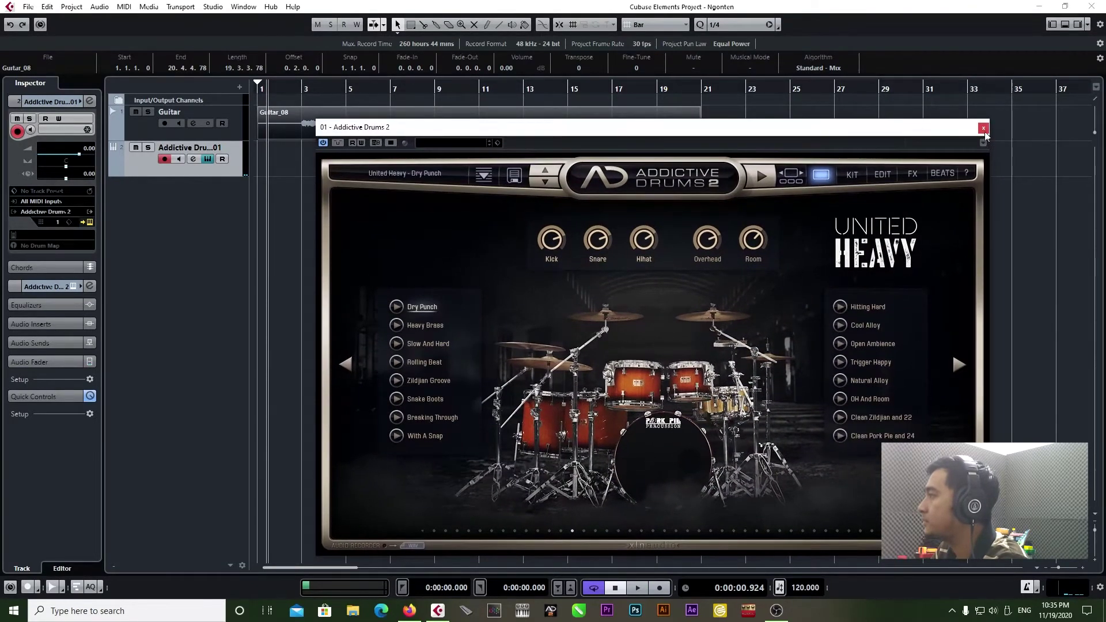
pyautogui.click(983, 128)
# Rename the Addictive Drums 2 instrument track as Drum
pyautogui.doubleClick(207, 148)
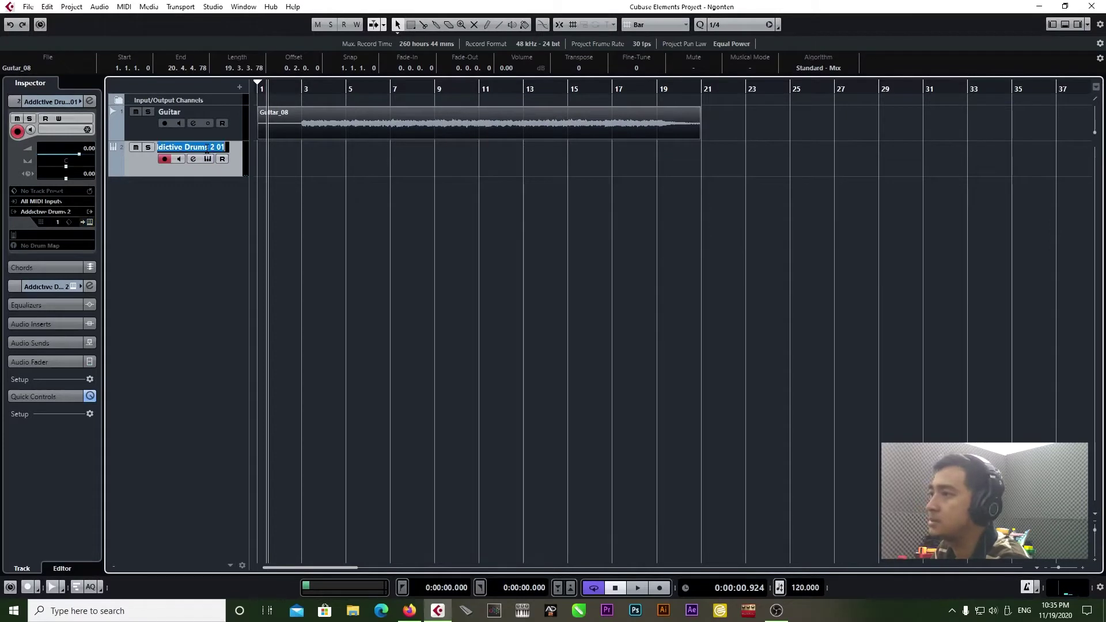
pyautogui.write('Drum')
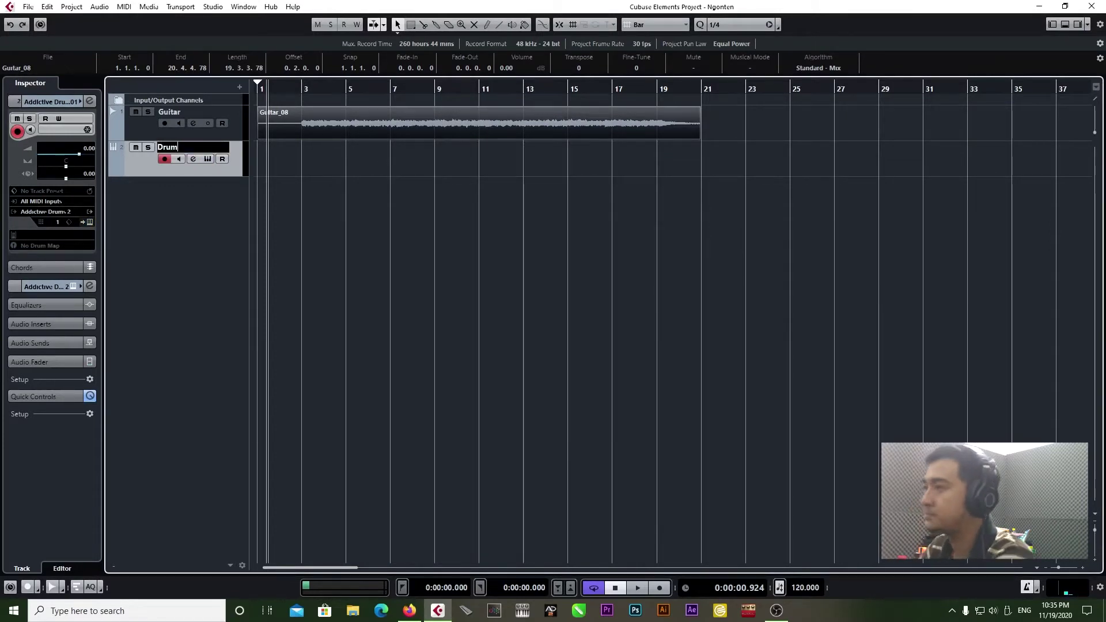
pyautogui.press('Return')
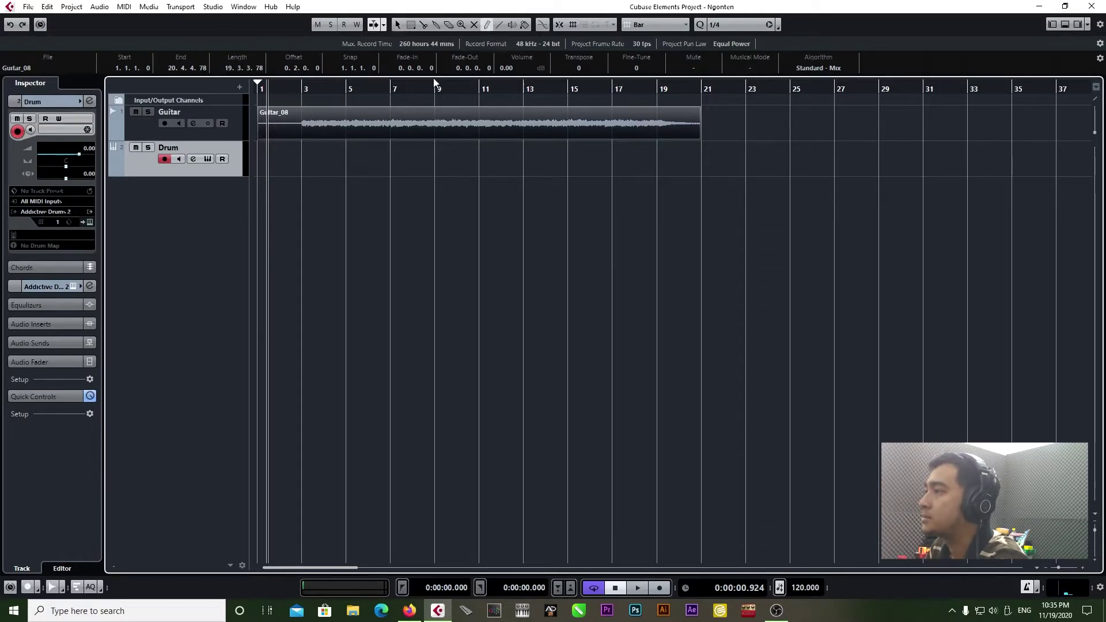
# Draw a MIDI part on the Drum track spanning bar 3 to bar 21 and place the project cursor at bar 3
pyautogui.click(488, 26)
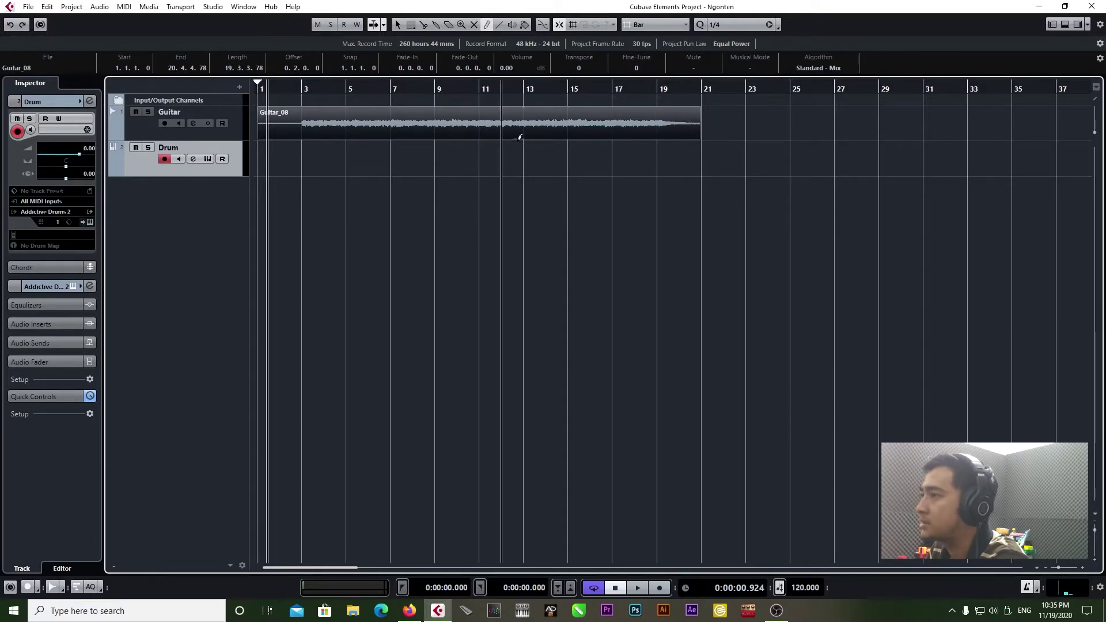
pyautogui.click(306, 151)
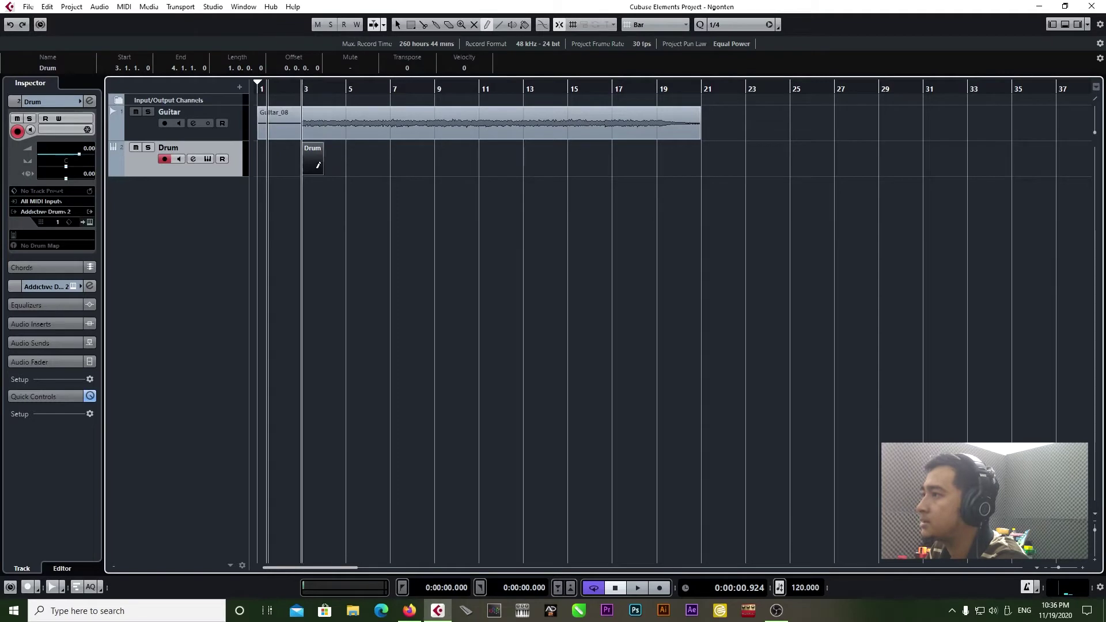
pyautogui.click(397, 24)
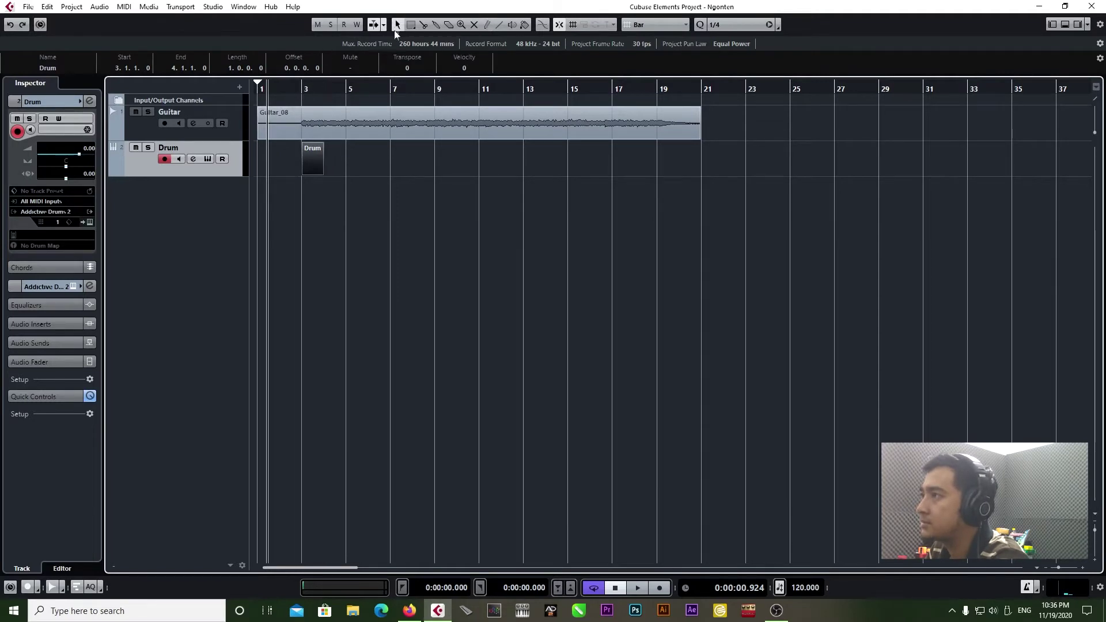
pyautogui.moveTo(323, 170); pyautogui.dragTo(689, 171)
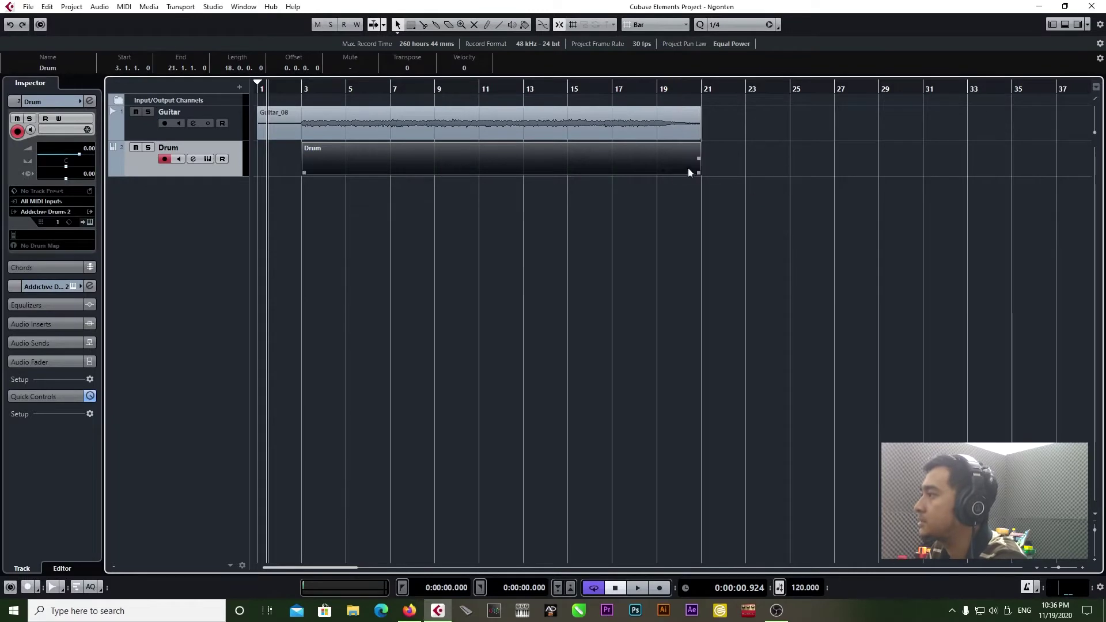
pyautogui.click(300, 90)
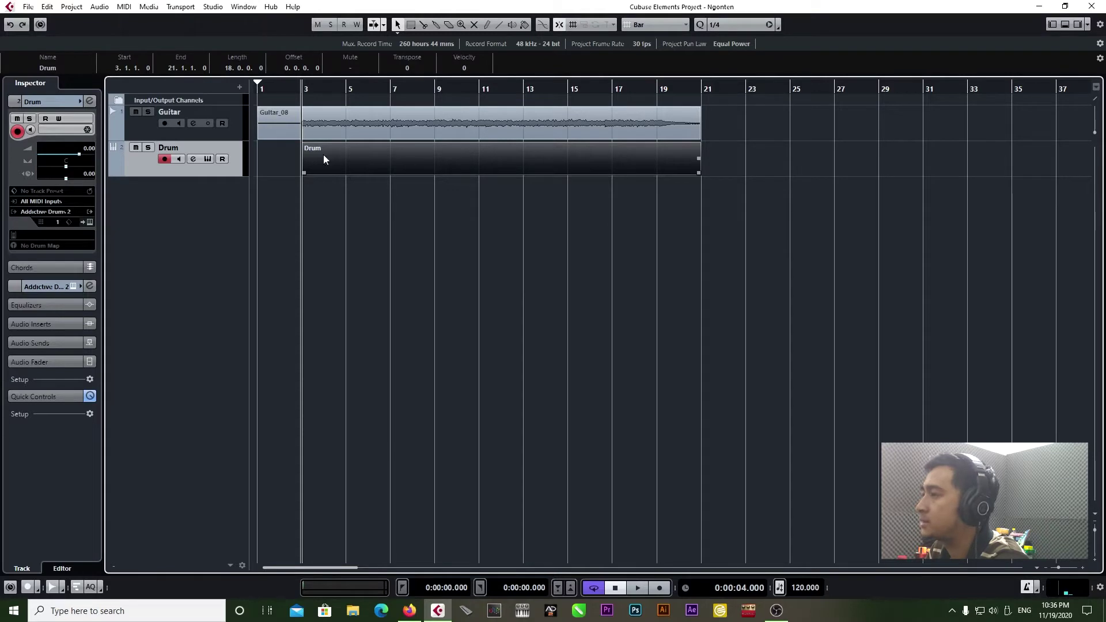
# Examine the Drum part's piano keyboard and note grid in the Key Editor and close the editor
pyautogui.doubleClick(372, 157)
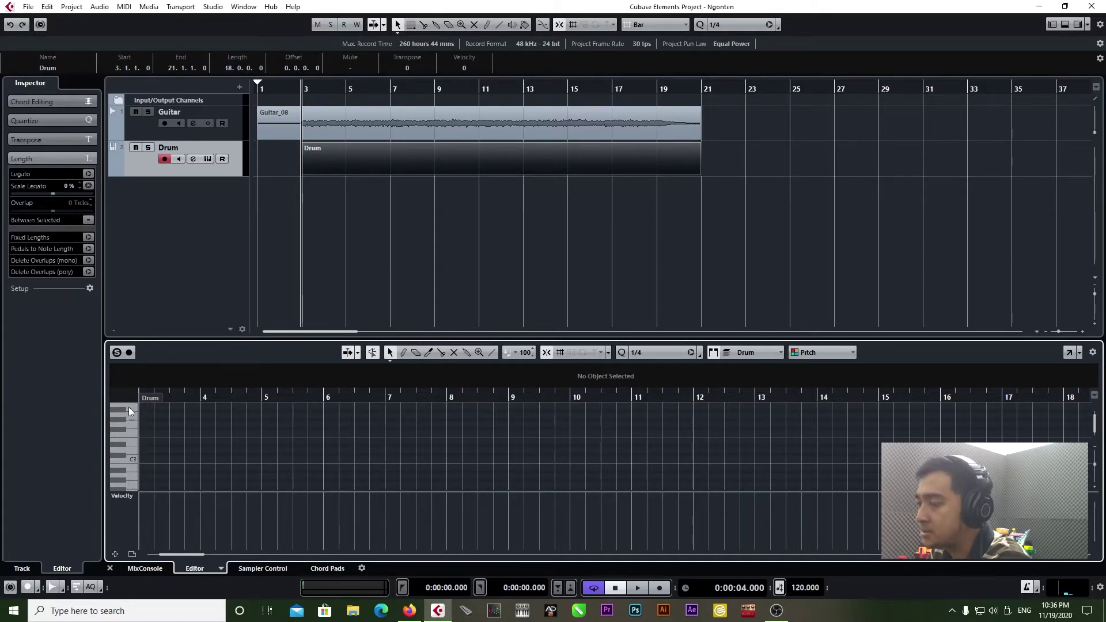
pyautogui.scroll(5, 129, 455)
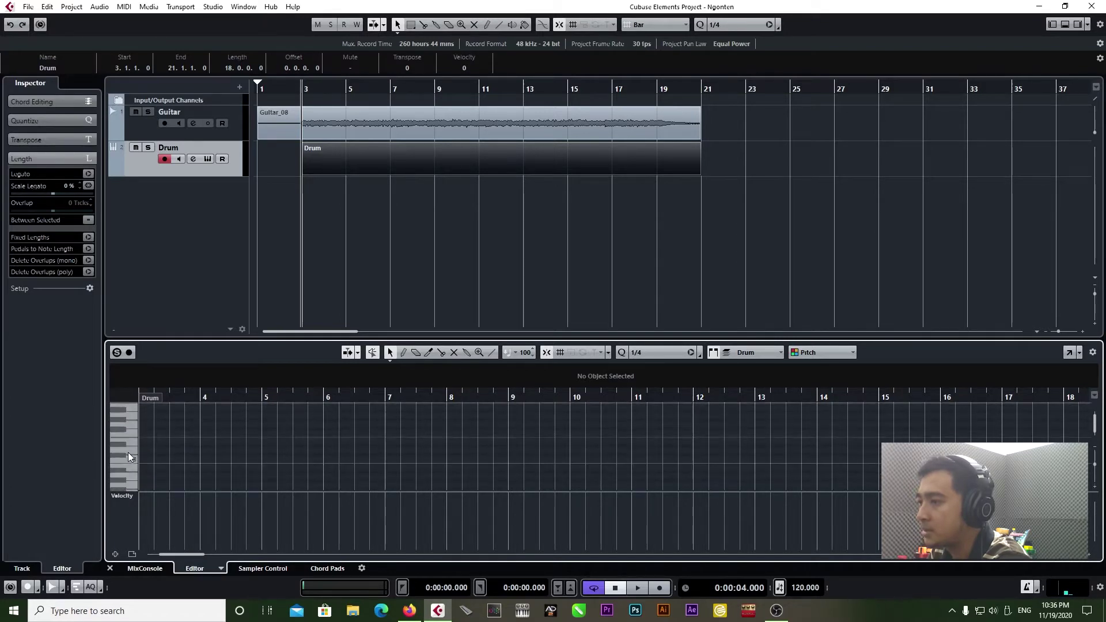
pyautogui.click(110, 569)
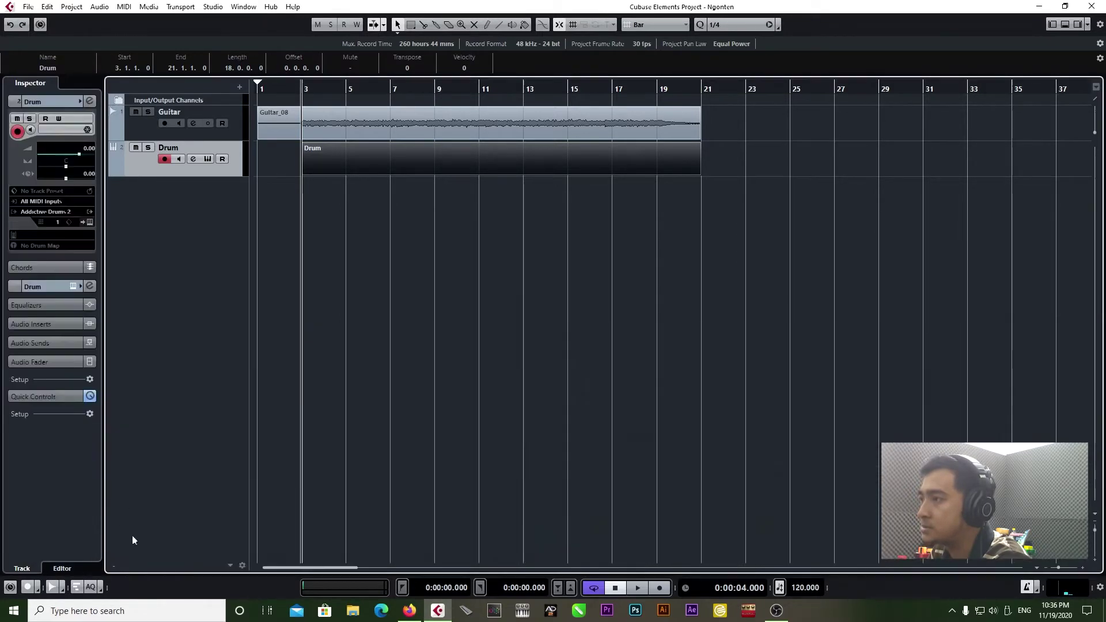
# Set the Addictive Drums 2 map preset to GM in its Map Window, accept it and close the instrument window
pyautogui.click(208, 159)
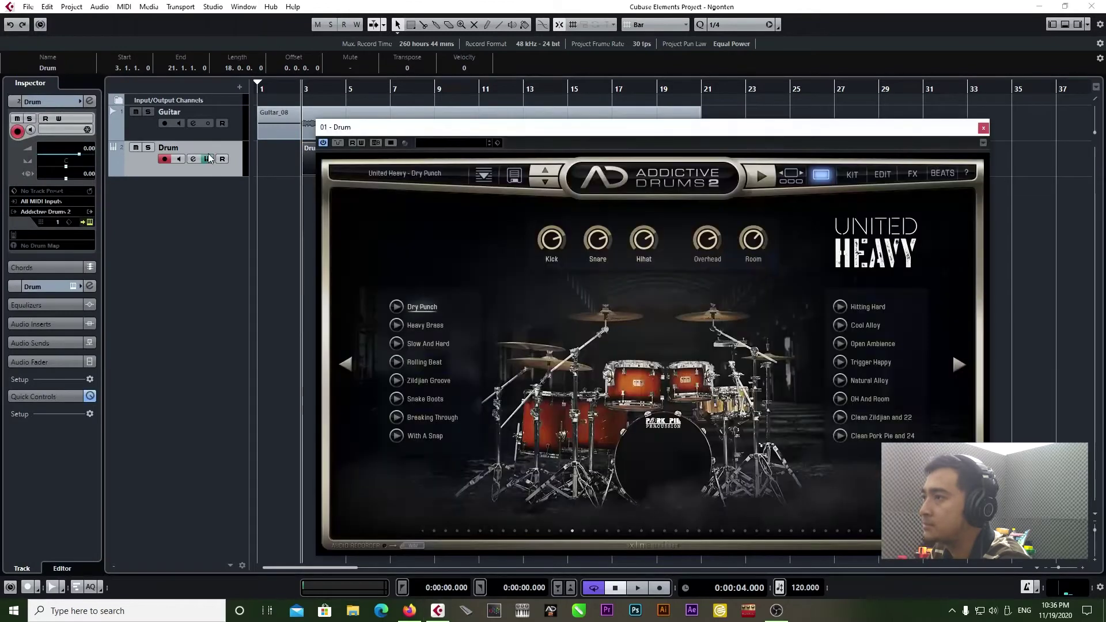
pyautogui.click(966, 173)
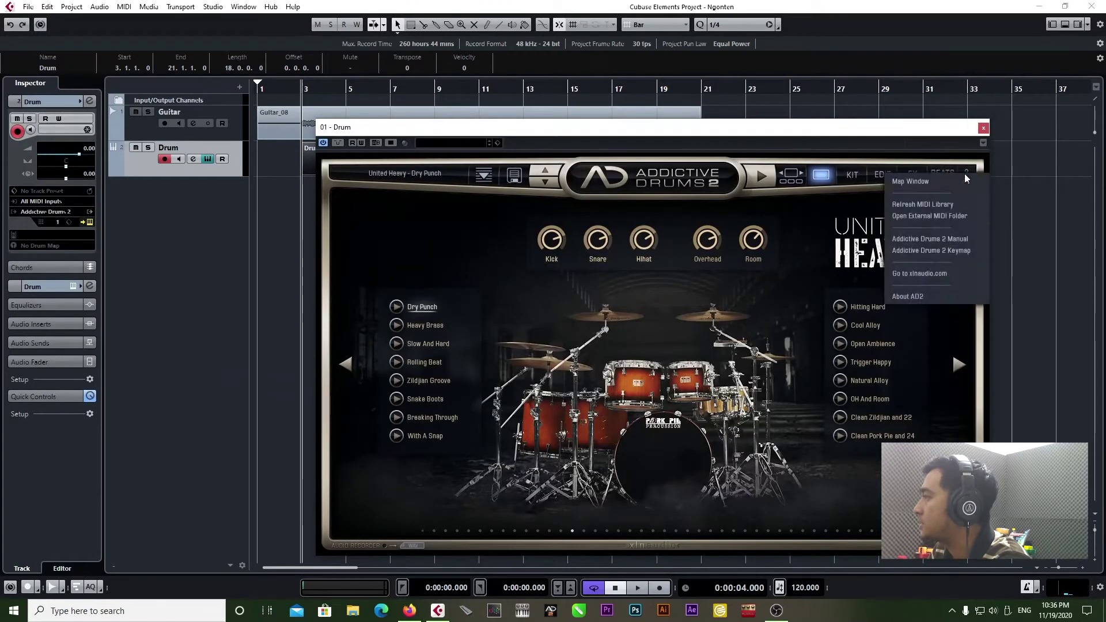
pyautogui.click(928, 182)
pyautogui.click(487, 222)
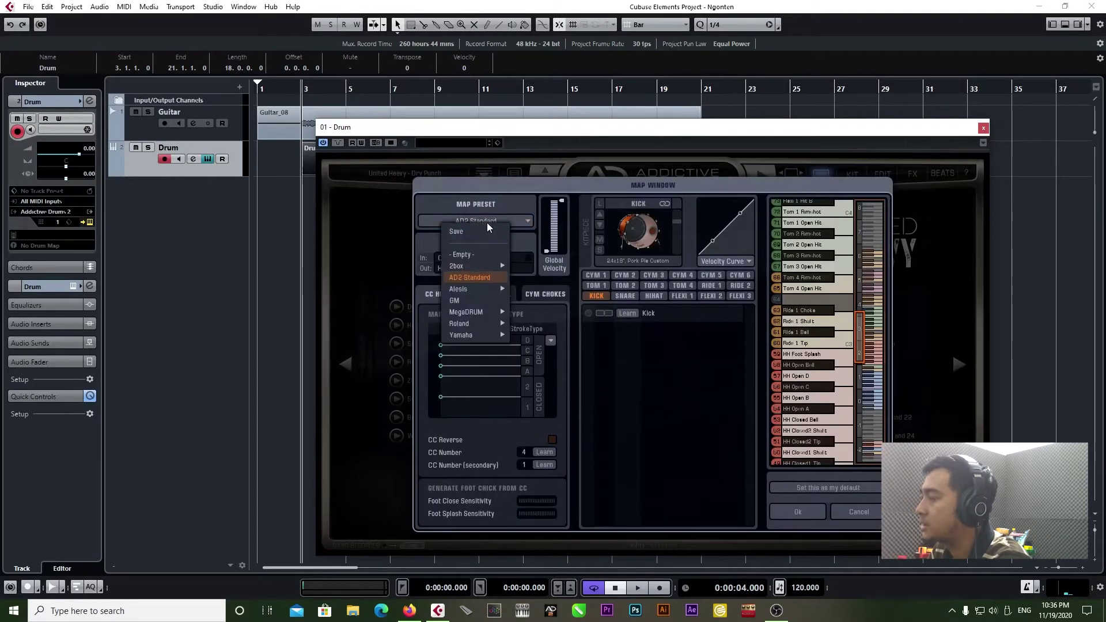
pyautogui.click(495, 217)
pyautogui.click(494, 218)
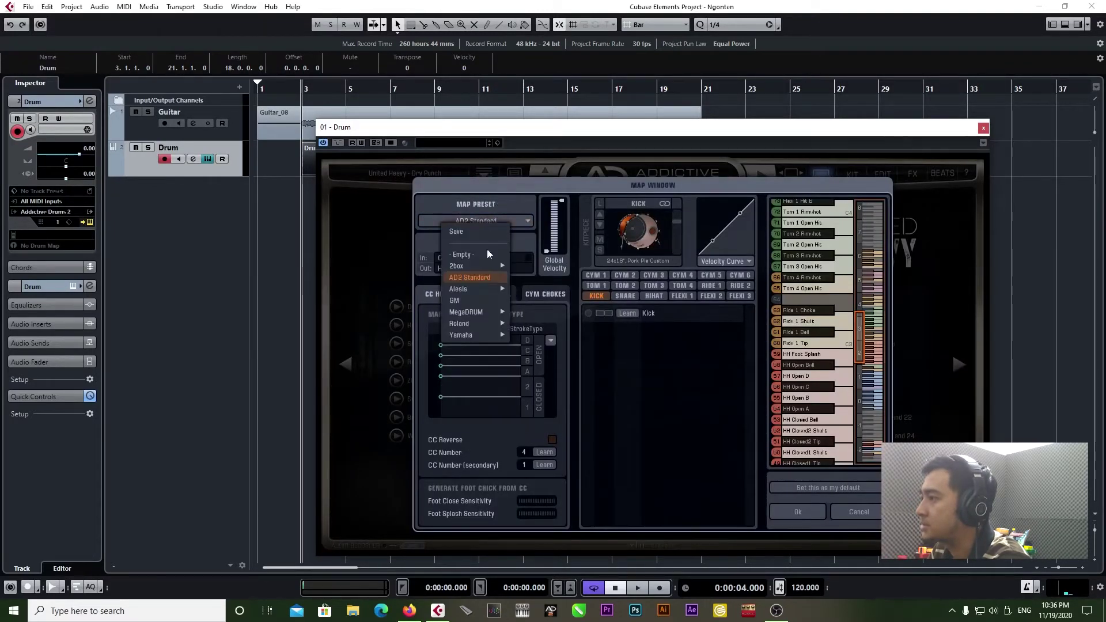
pyautogui.click(468, 303)
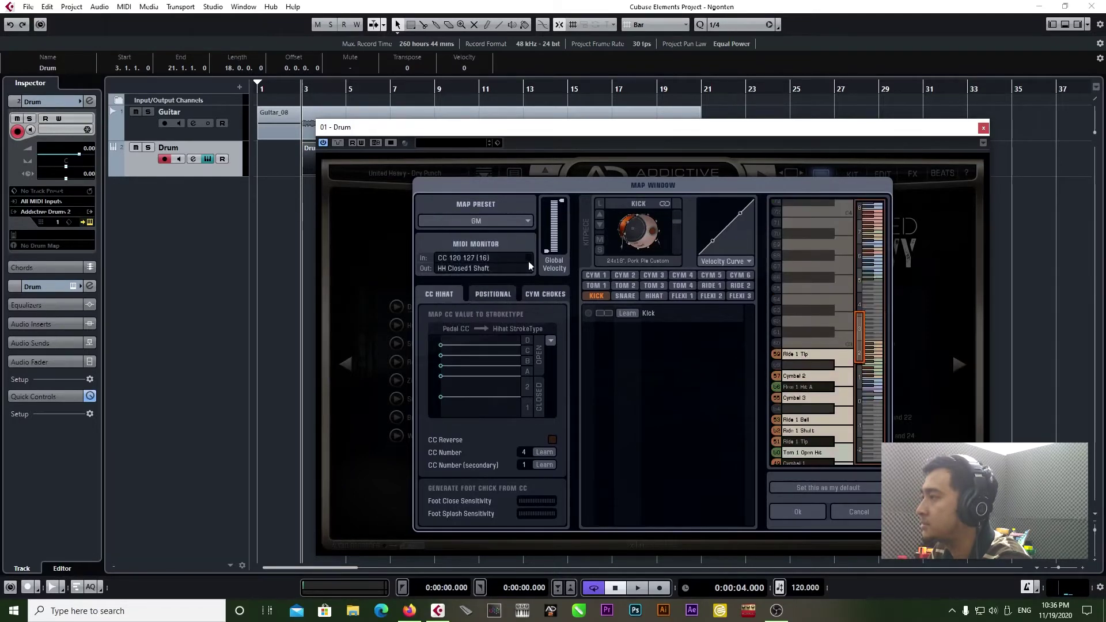
pyautogui.click(800, 512)
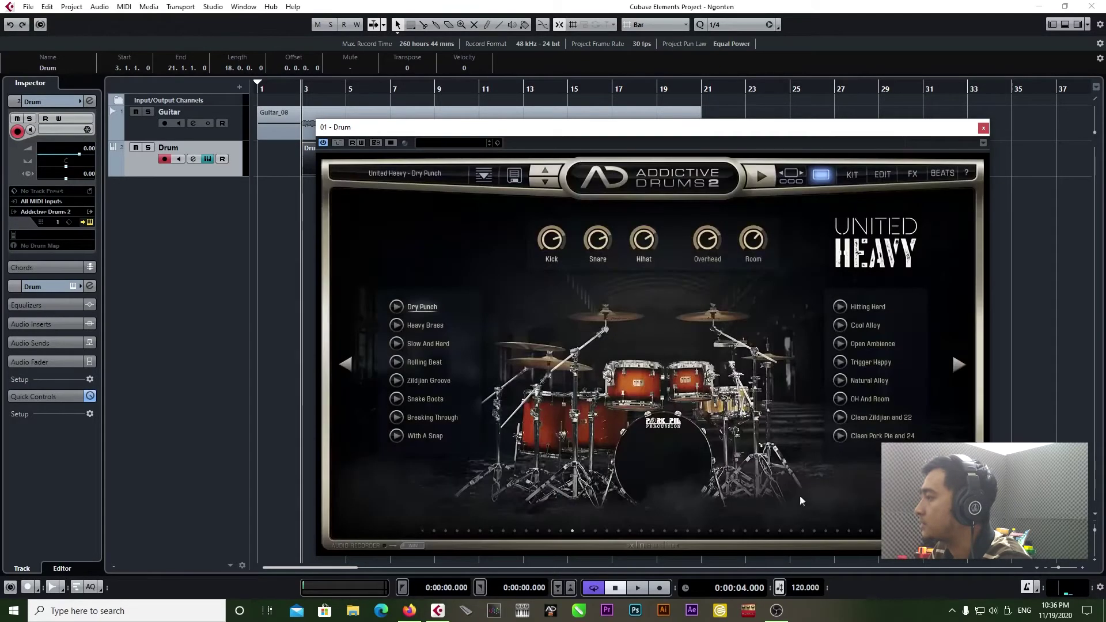
pyautogui.click(983, 129)
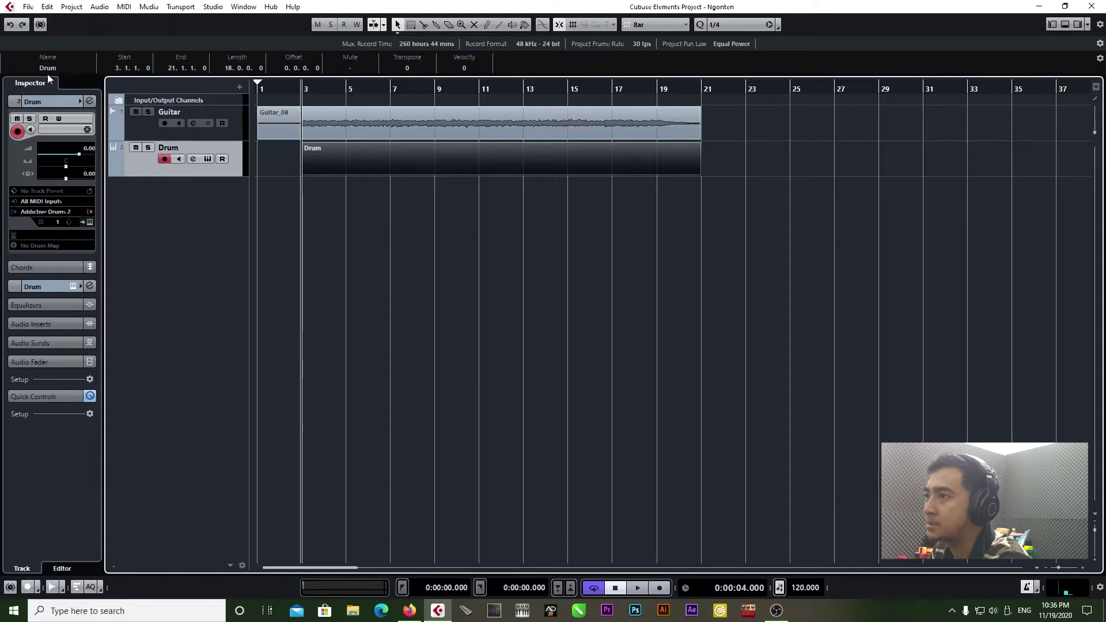
# Assign the GM Map drum map to the Drum track and open its MIDI part in a full-size Drum Editor
pyautogui.click(36, 245)
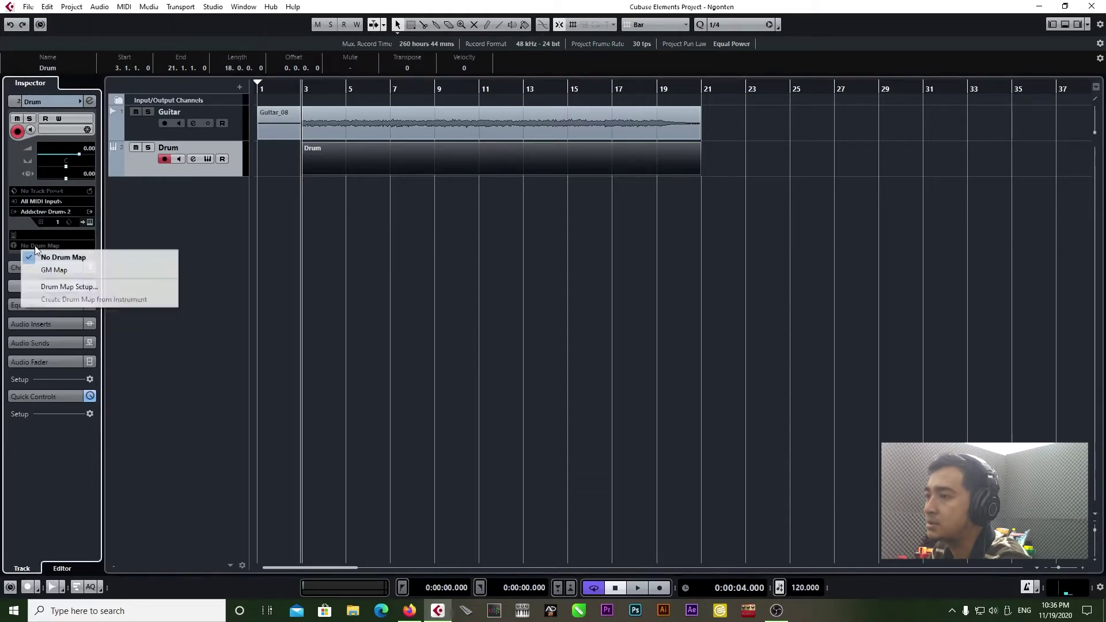
pyautogui.click(58, 269)
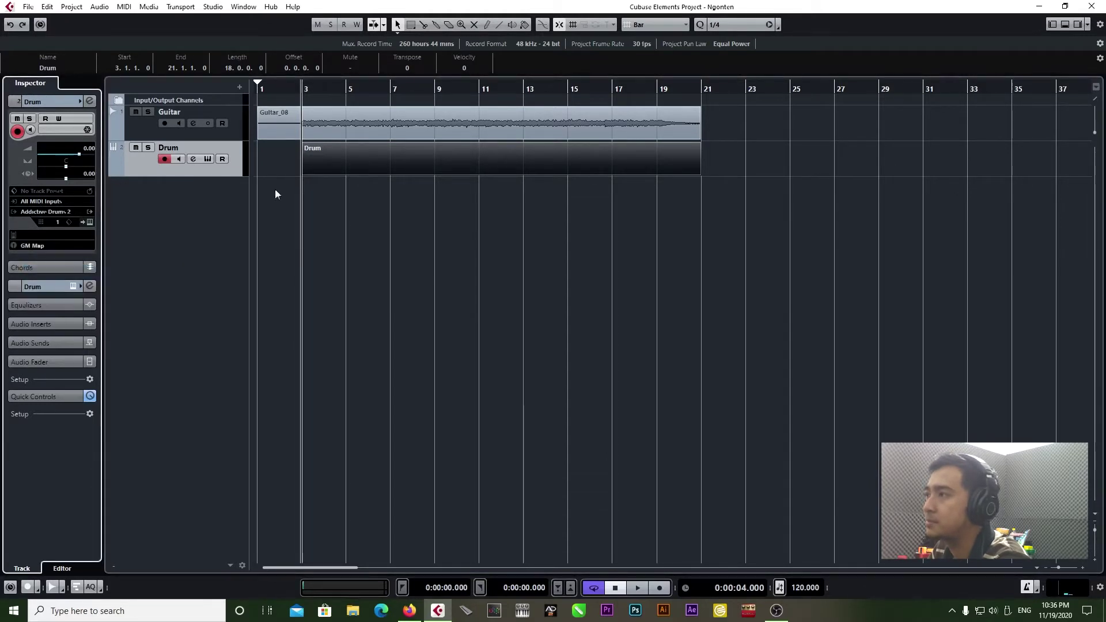
pyautogui.doubleClick(348, 162)
pyautogui.click(1070, 352)
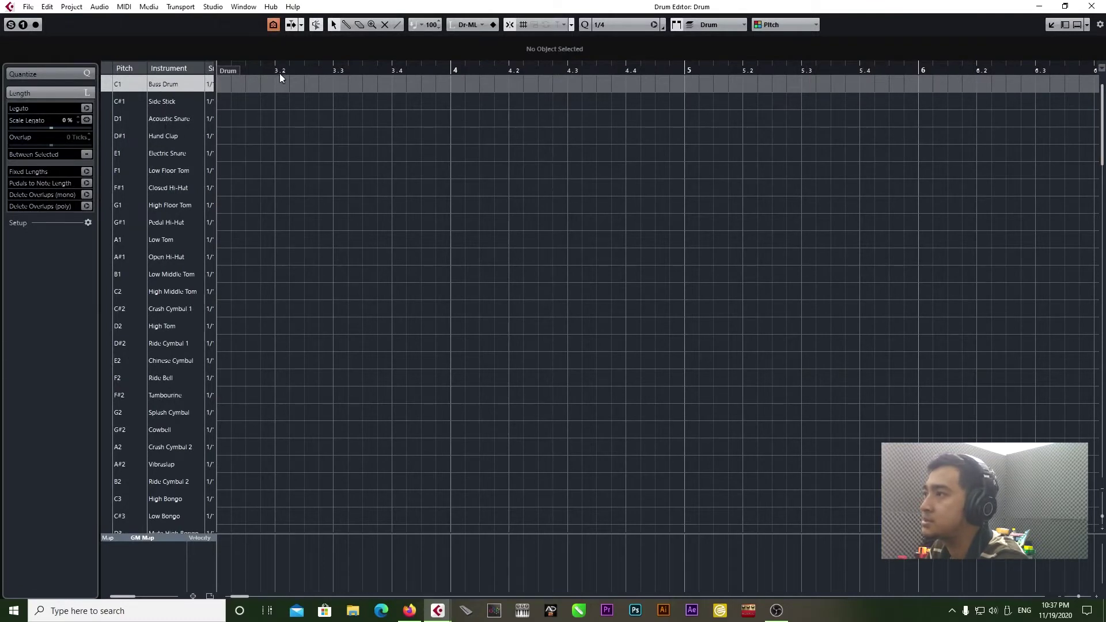
# Place a Bass Drum hit and a Crash Cymbal 1 hit at the start of bar 3 and play them back
pyautogui.moveTo(279, 74); pyautogui.dragTo(419, 73)
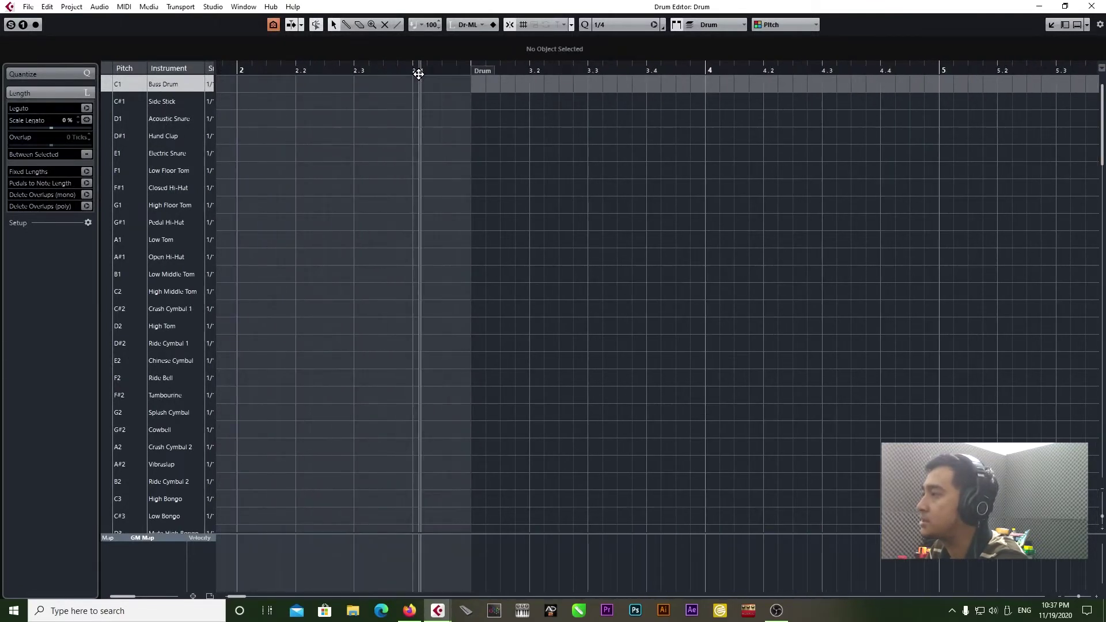
pyautogui.press('space')
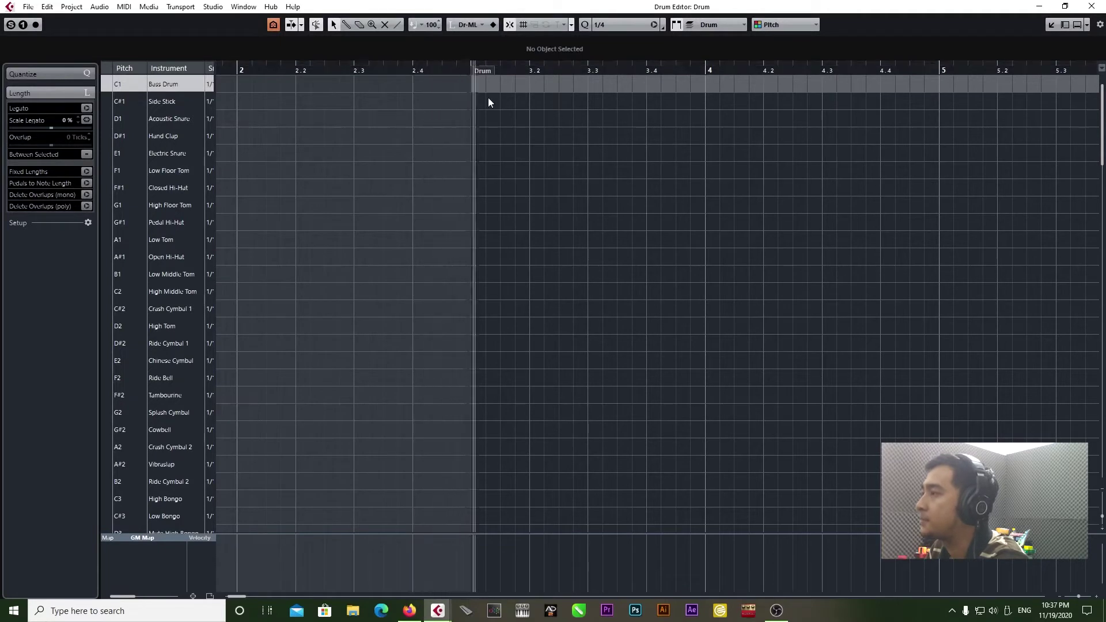
pyautogui.click(471, 84)
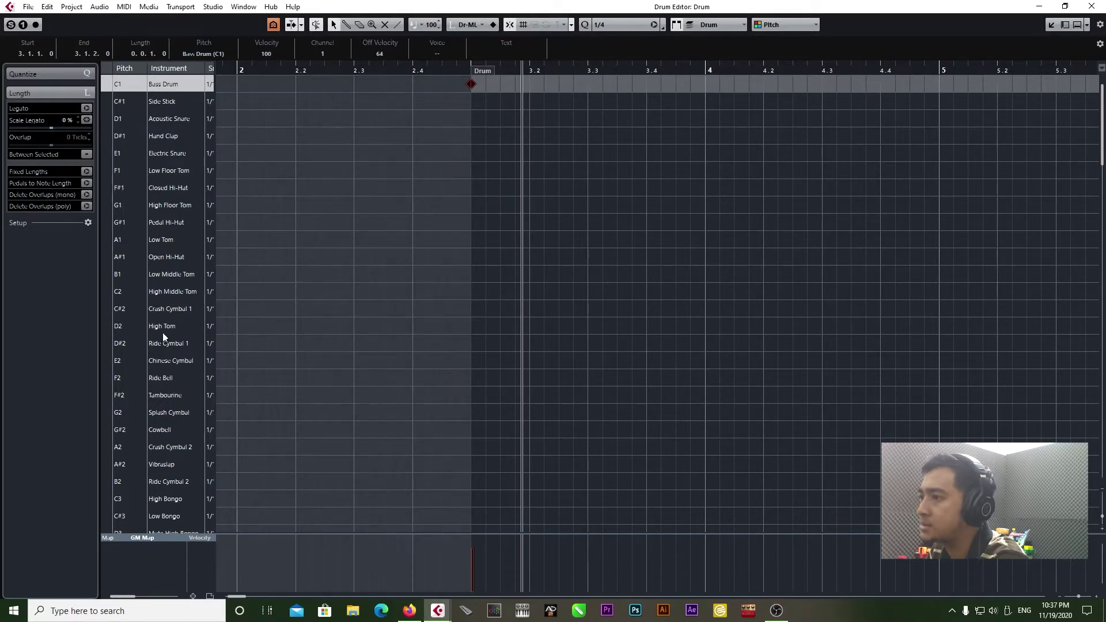
pyautogui.click(471, 309)
pyautogui.click(447, 68)
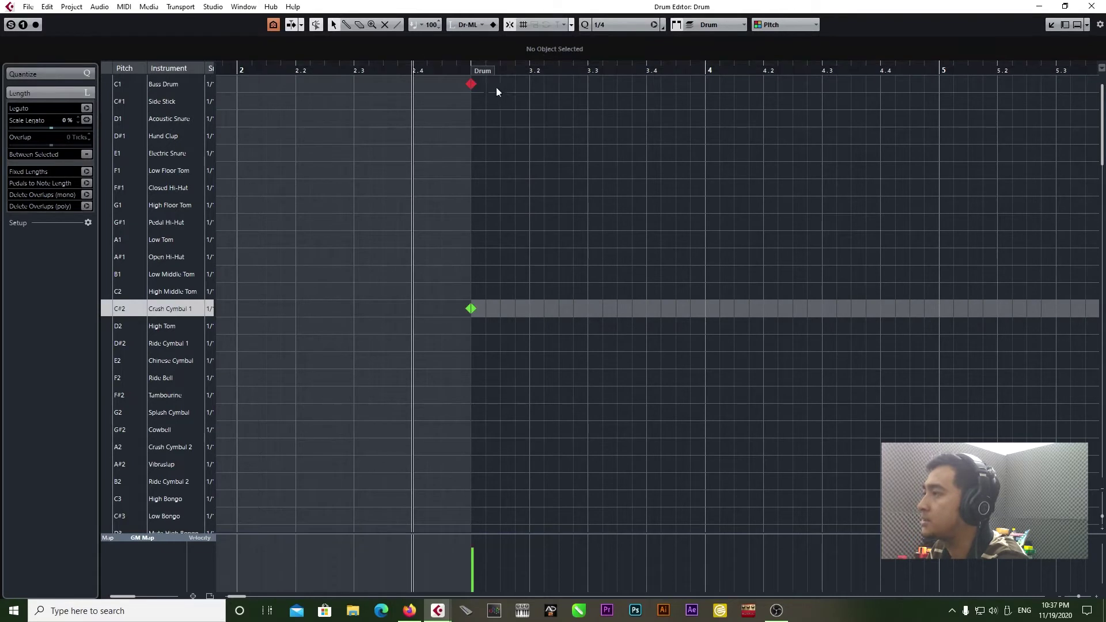
pyautogui.press('space')
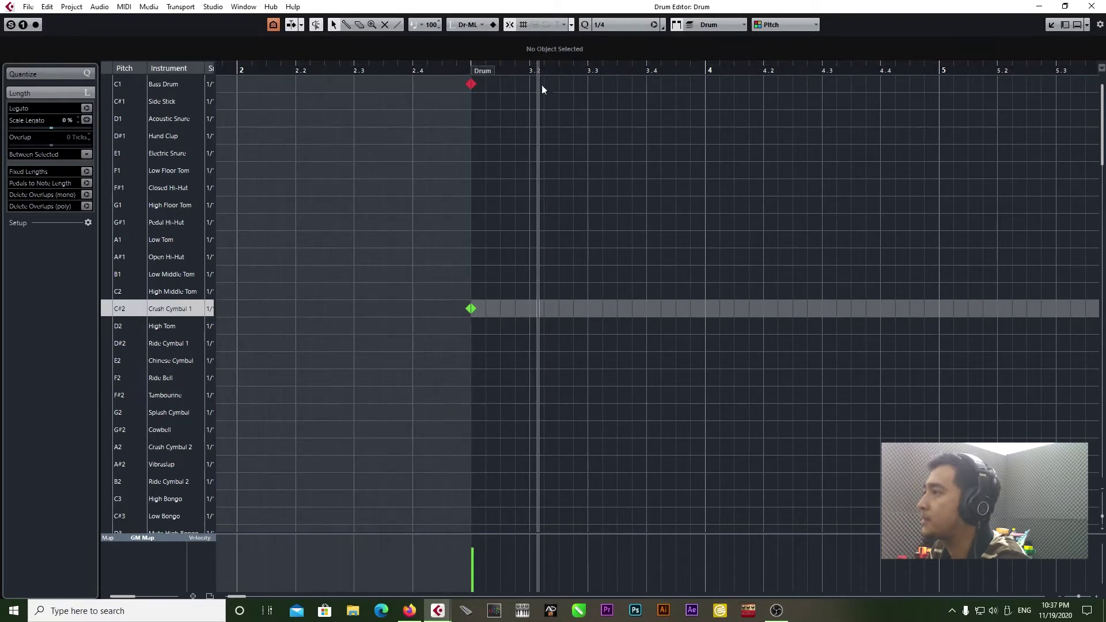
# Add an Acoustic Snare hit on beat 2 of bar 3 and a Bass Drum hit halfway to beat 3, auditioning the pattern
pyautogui.click(528, 102)
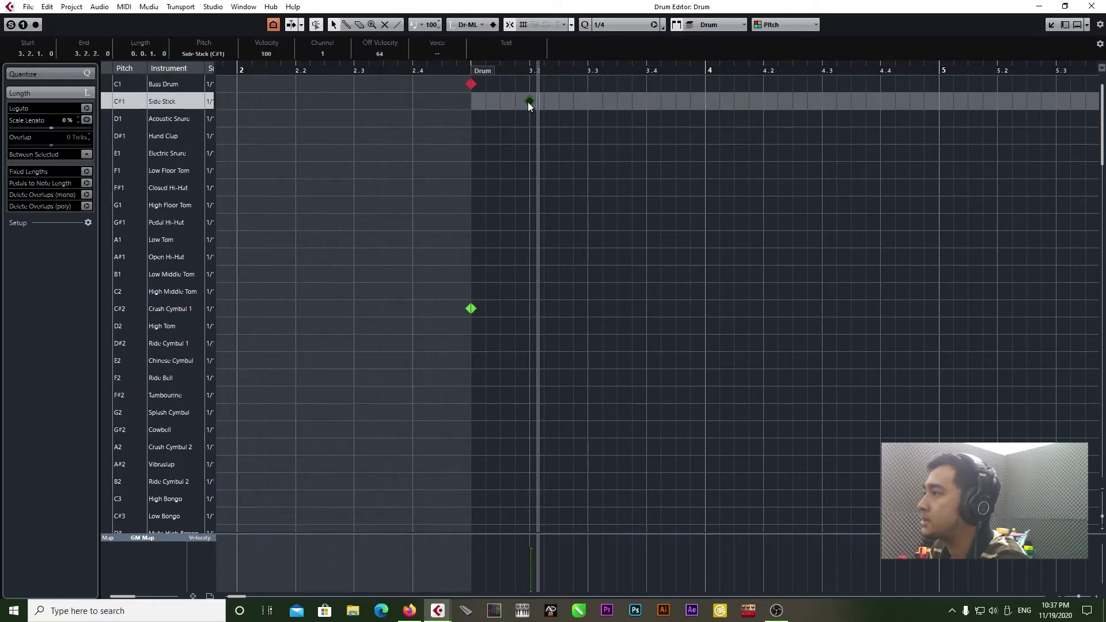
pyautogui.moveTo(528, 102)
pyautogui.mouseDown()
pyautogui.moveTo(534, 153)
pyautogui.moveTo(535, 119)
pyautogui.mouseUp()
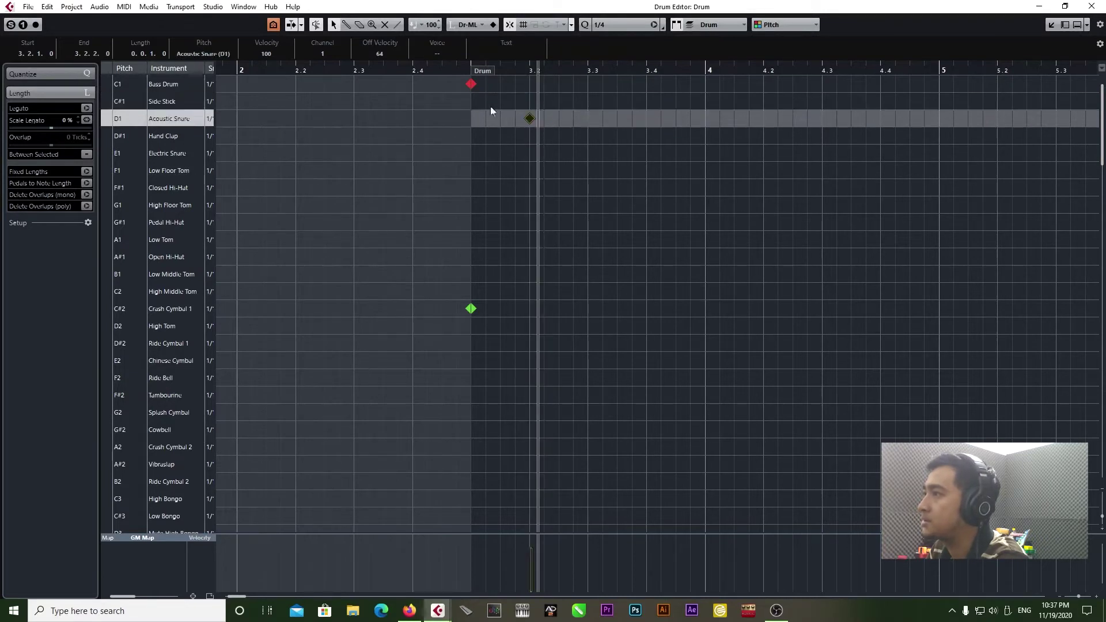
pyautogui.click(460, 69)
pyautogui.press('space')
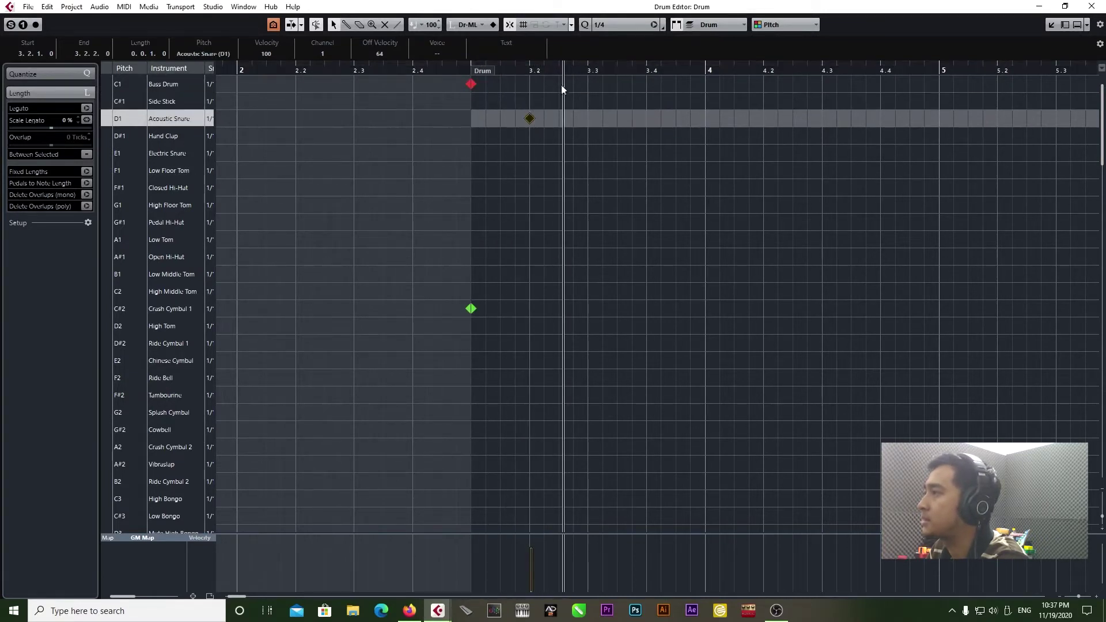
pyautogui.click(556, 84)
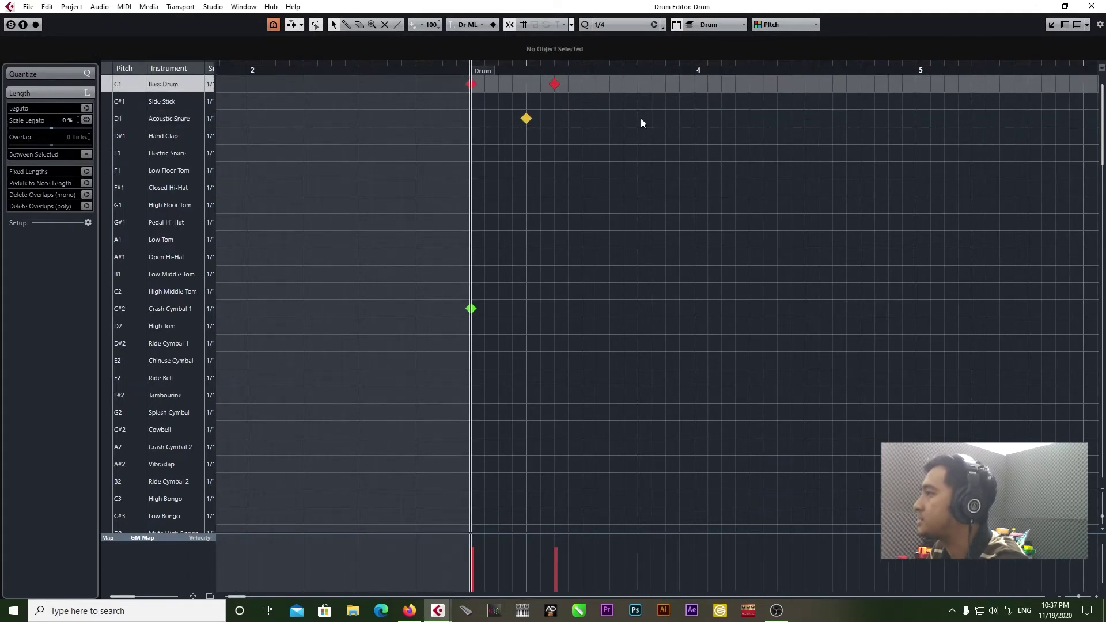
pyautogui.moveTo(457, 69)
pyautogui.mouseDown()
pyautogui.moveTo(577, 69)
pyautogui.moveTo(425, 62)
pyautogui.moveTo(559, 81)
pyautogui.moveTo(430, 78)
pyautogui.moveTo(447, 76)
pyautogui.mouseUp()
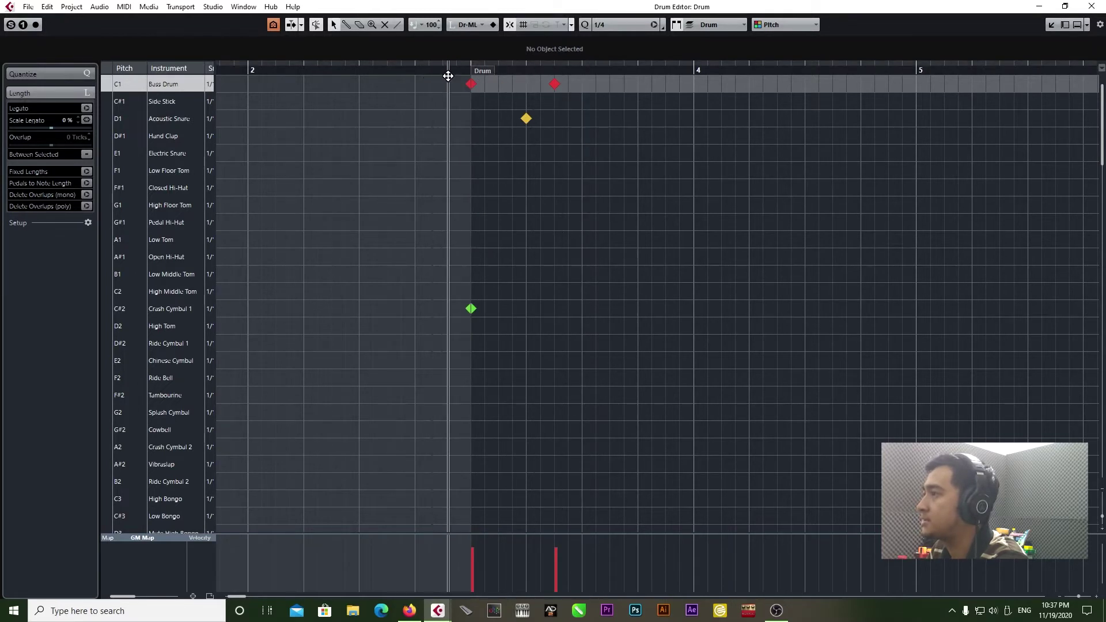
pyautogui.press('space')
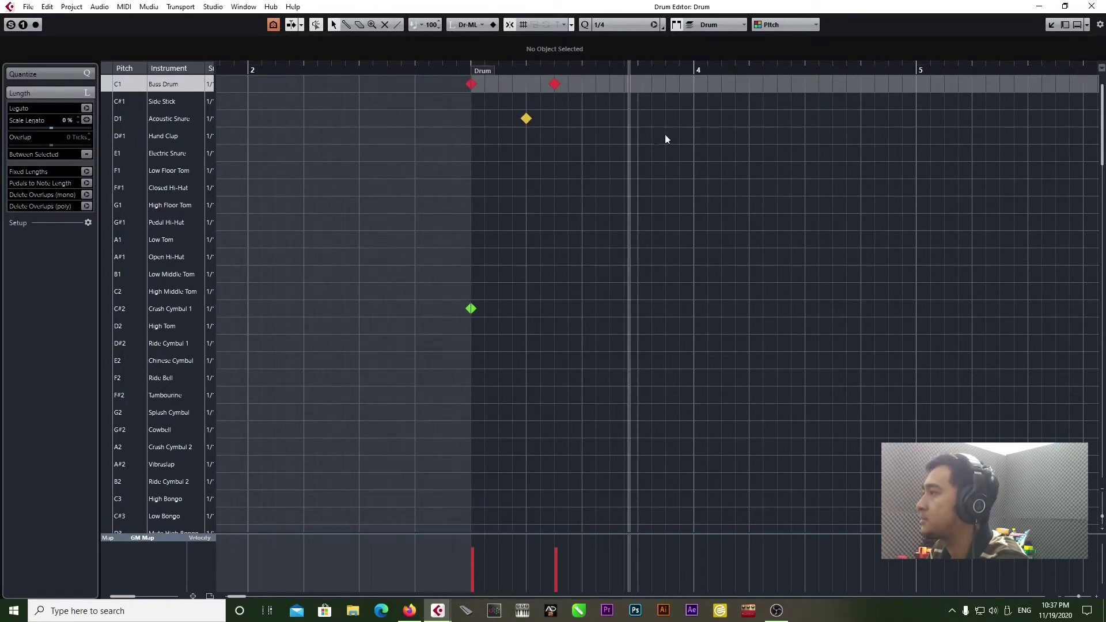
pyautogui.press('space')
# Add an Acoustic Snare hit on beat 4 of bar 3 and a Bass Drum hit at the start of bar 4, auditioning them
pyautogui.click(638, 119)
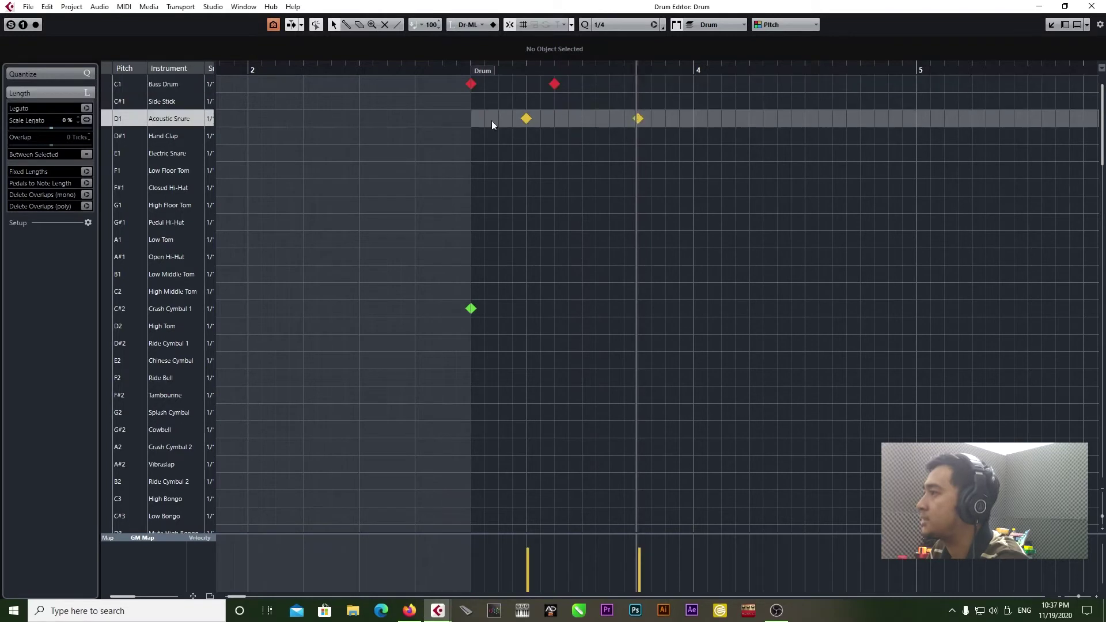
pyautogui.click(457, 72)
pyautogui.press('space')
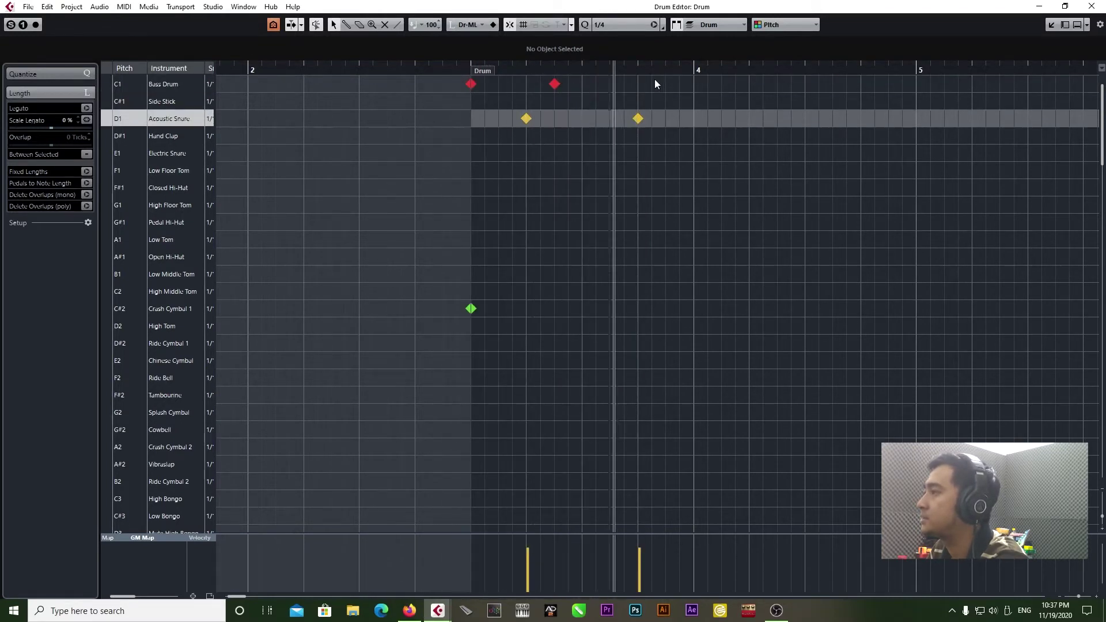
pyautogui.click(694, 84)
pyautogui.click(476, 74)
pyautogui.press('space')
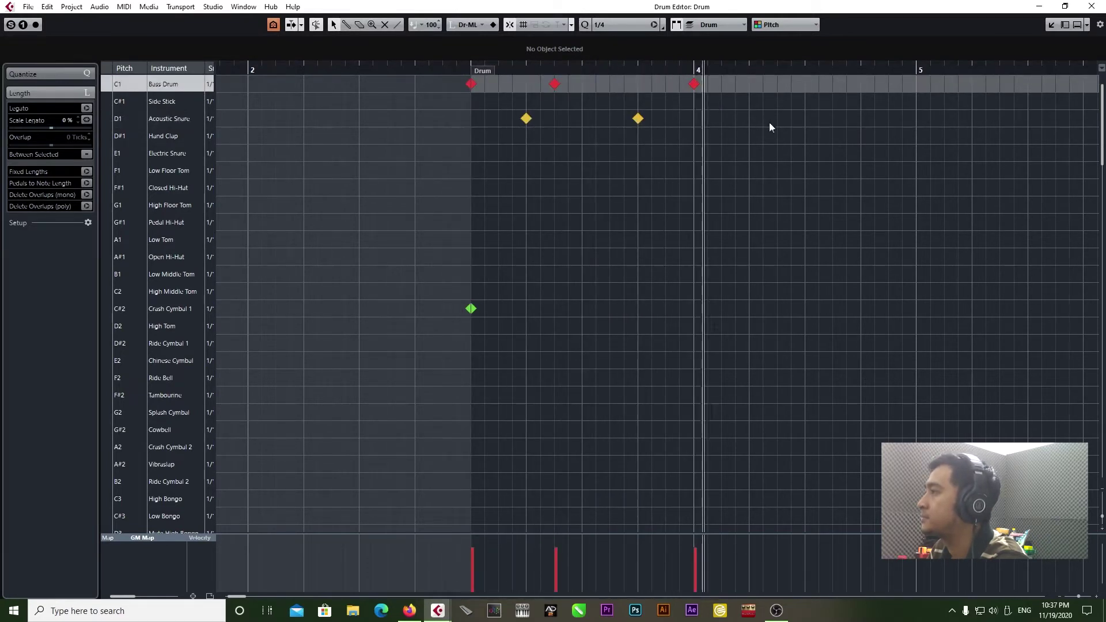
# Complete bar 4 with Acoustic Snare hits on beats 2 and 4 and a Bass Drum hit halfway between beats 2 and 3
pyautogui.click(749, 119)
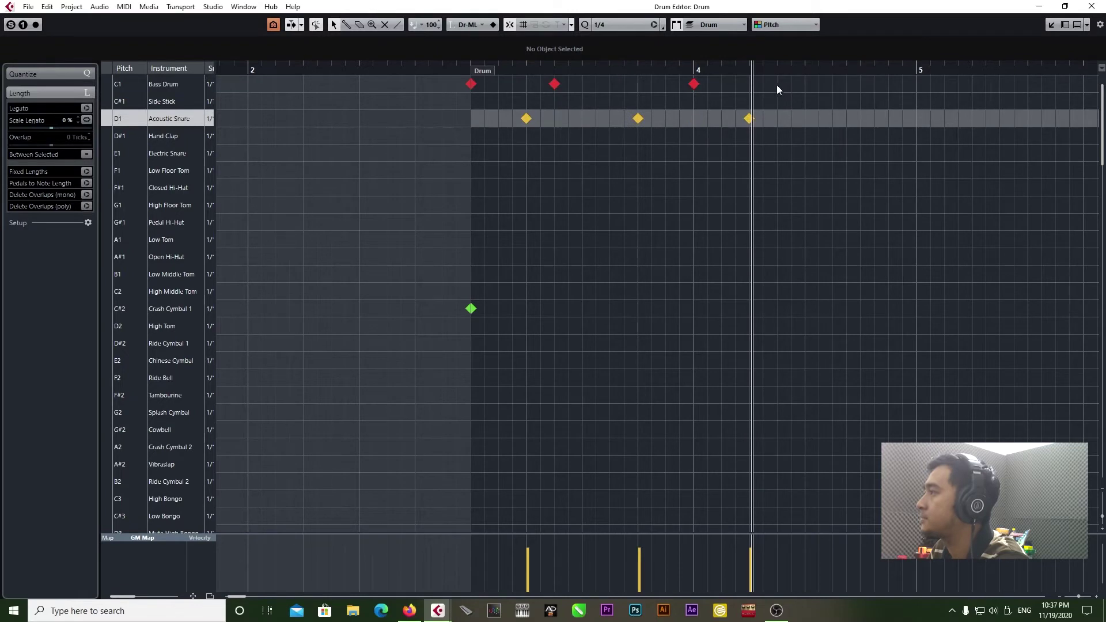
pyautogui.click(778, 85)
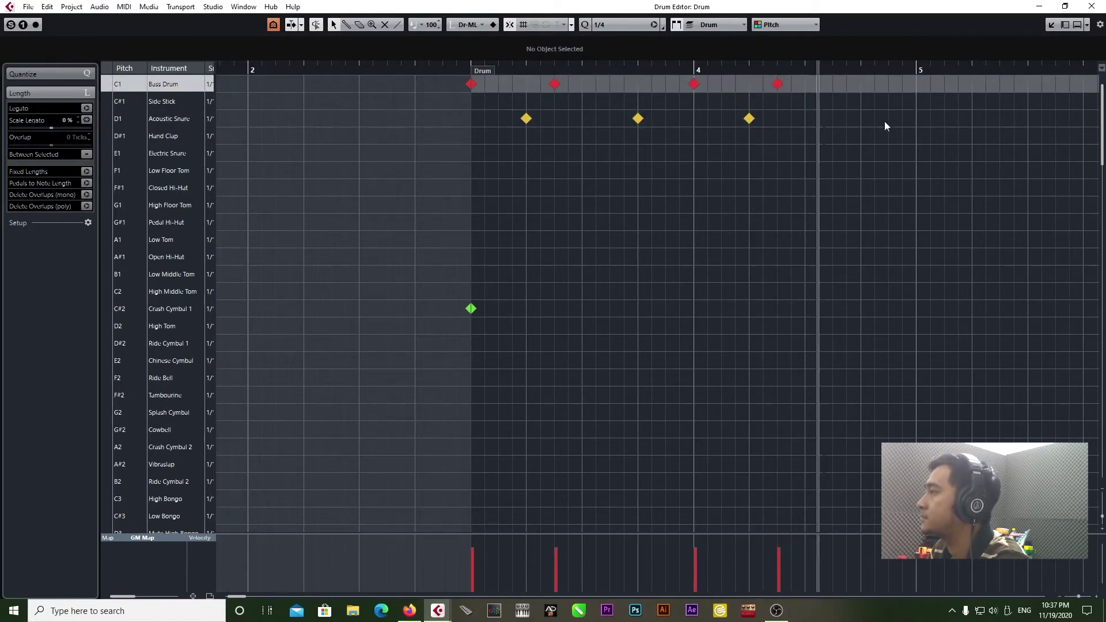
pyautogui.click(860, 118)
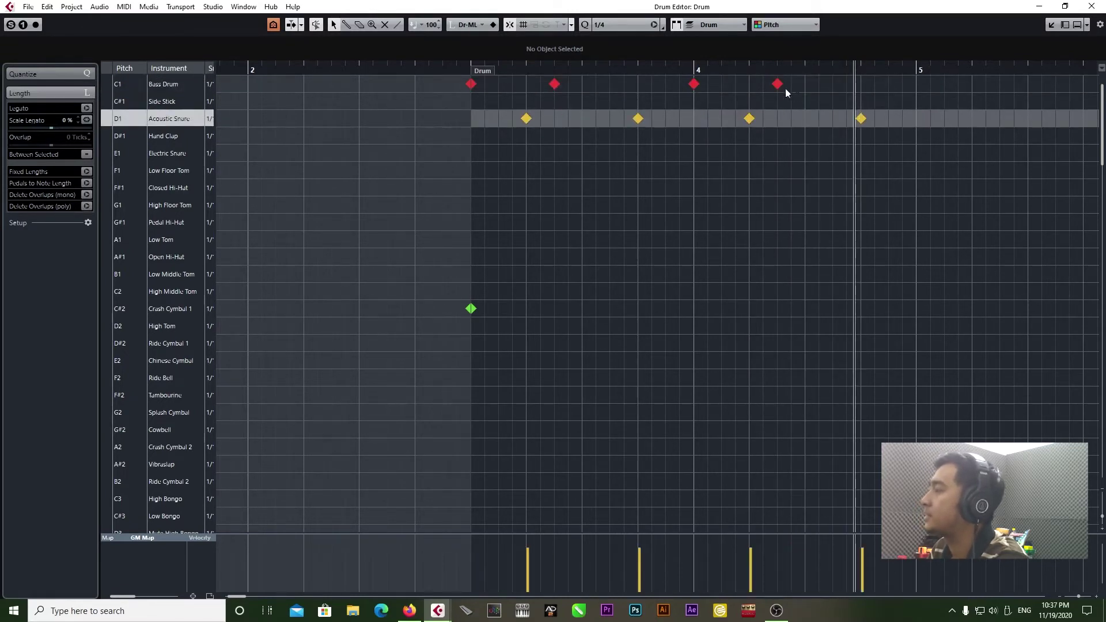
pyautogui.click(450, 68)
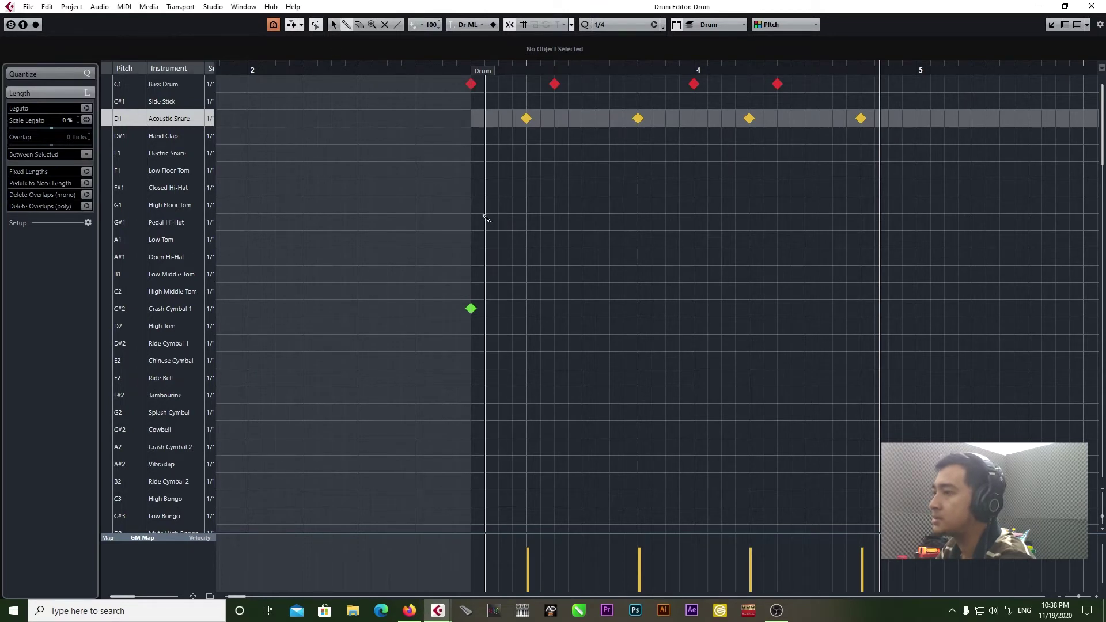
pyautogui.moveTo(485, 218); pyautogui.dragTo(235, 262)
pyautogui.moveTo(468, 262)
pyautogui.mouseDown()
pyautogui.moveTo(543, 168)
pyautogui.moveTo(503, 252)
pyautogui.mouseUp()
pyautogui.click(525, 244)
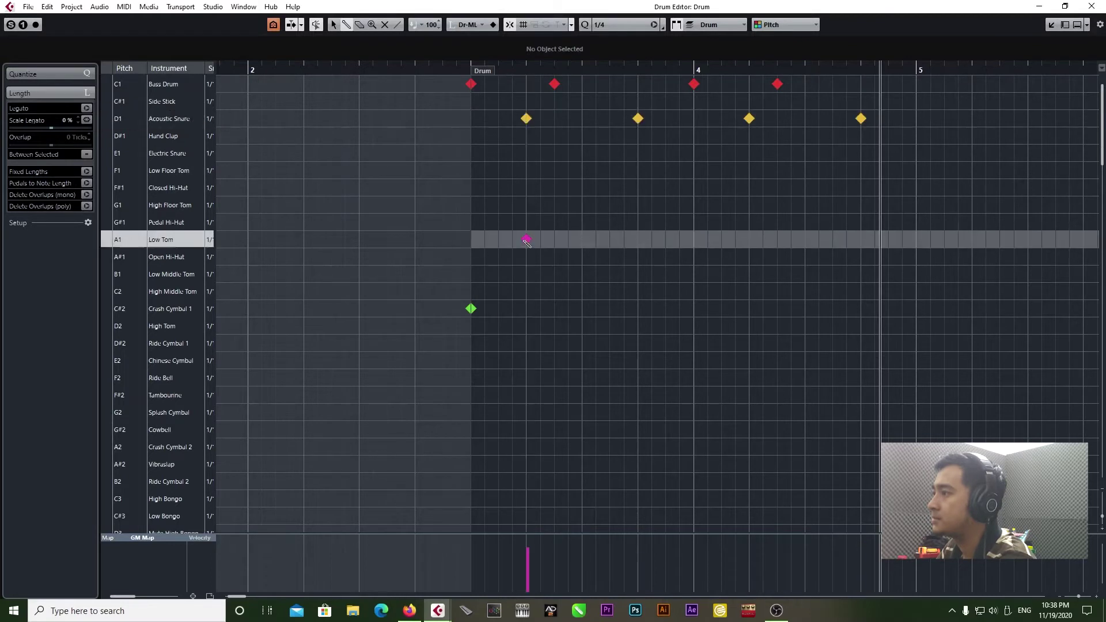
pyautogui.click(526, 242)
# Draw Open Hi-Hat hits on every beat from beat 2 of bar 3 through beat 4 of bar 4
pyautogui.click(526, 257)
pyautogui.click(582, 256)
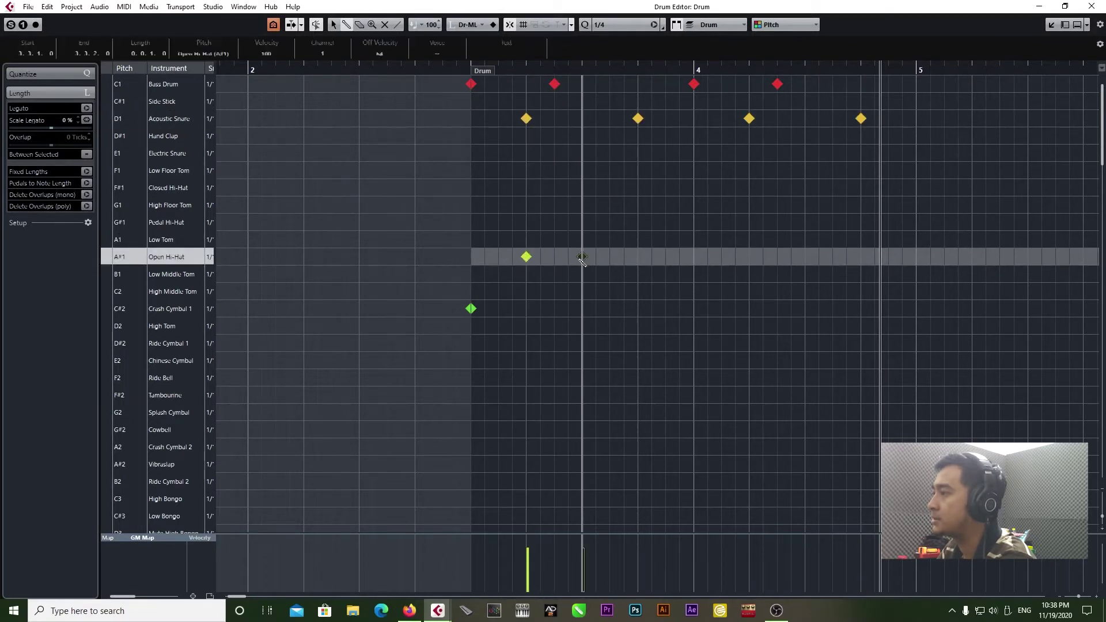
pyautogui.click(638, 257)
pyautogui.click(694, 257)
pyautogui.press('space')
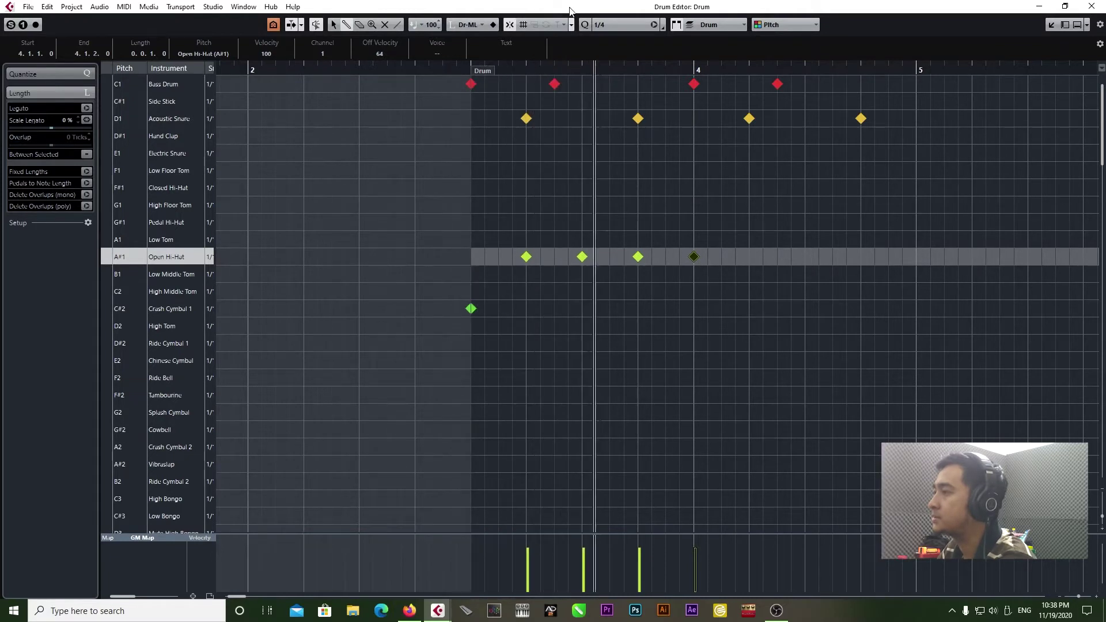
pyautogui.click(749, 257)
pyautogui.click(805, 257)
pyautogui.click(861, 261)
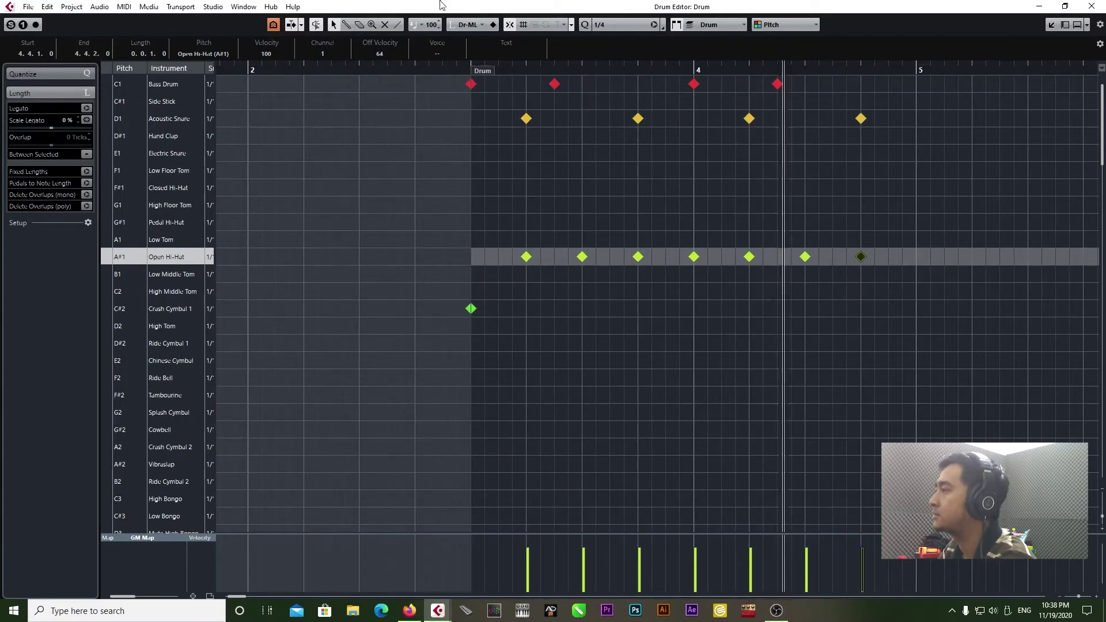
# Copy all the drum notes of bars 3 and 4, paste them at bar 5 and play the result
pyautogui.moveTo(946, 299); pyautogui.dragTo(845, 252)
pyautogui.moveTo(932, 286); pyautogui.dragTo(558, 103)
pyautogui.moveTo(973, 329); pyautogui.dragTo(361, 75)
pyautogui.click(922, 129)
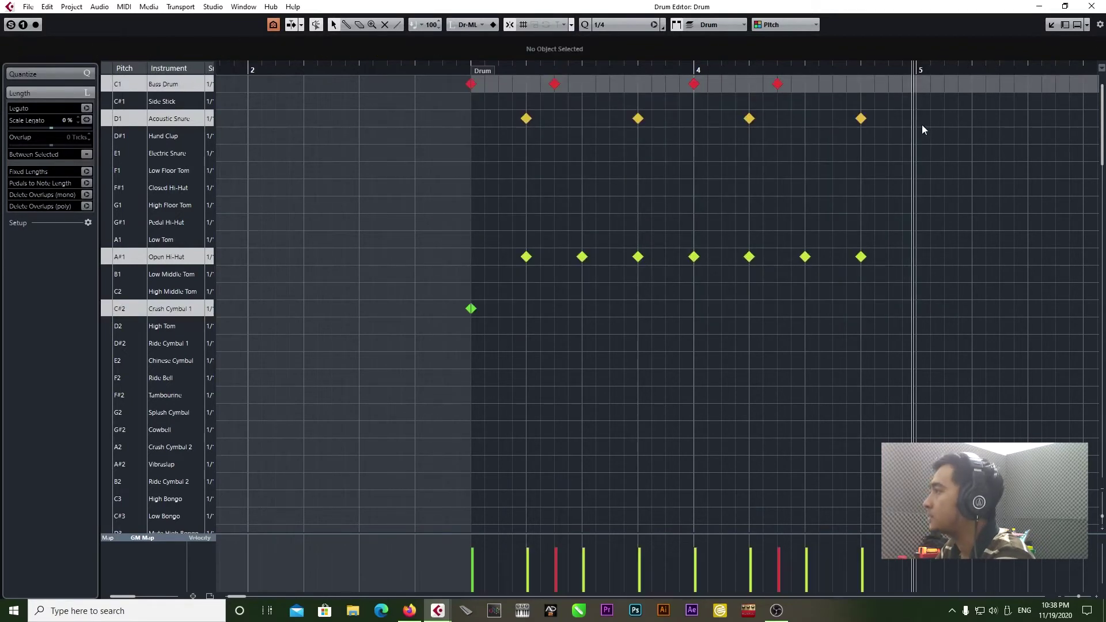
pyautogui.click(915, 70)
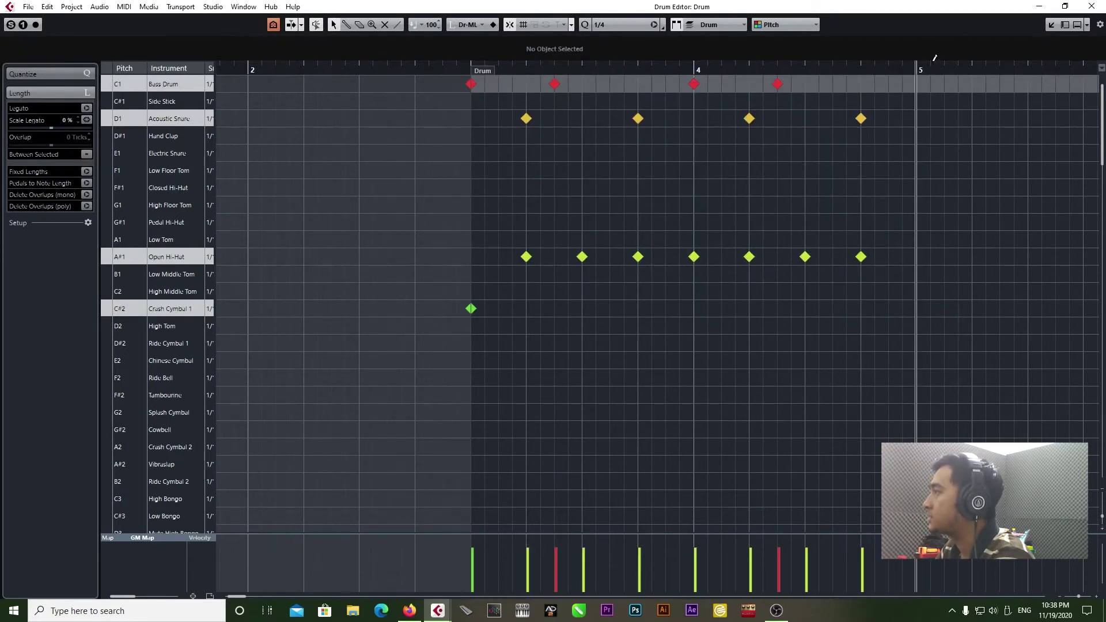
pyautogui.press('space')
pyautogui.press('space')
pyautogui.hotkey('ctrl', 'v')
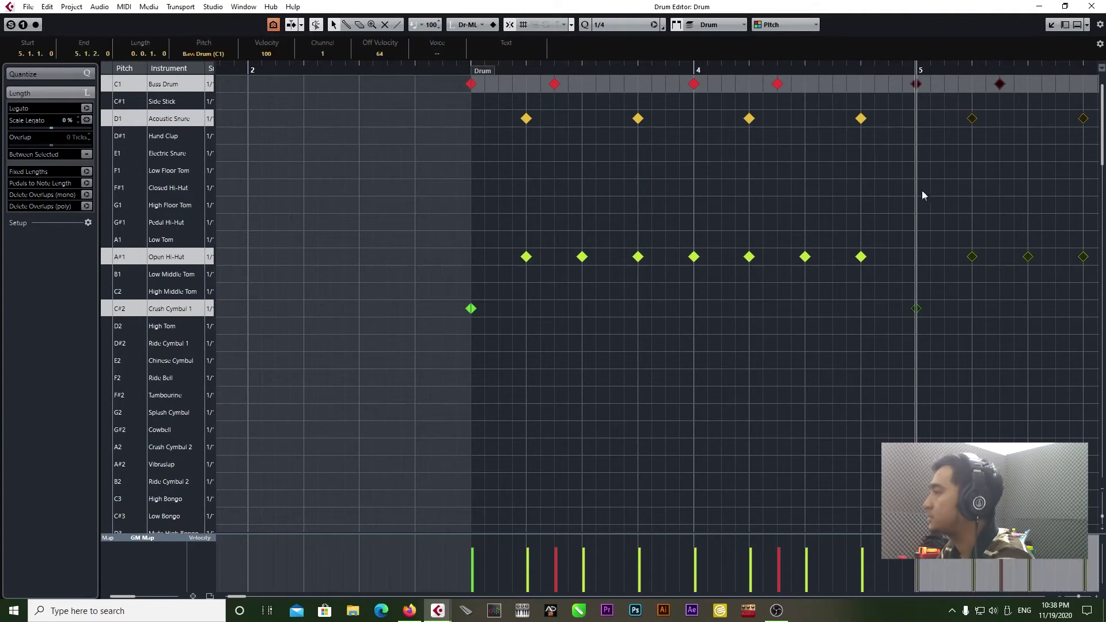
pyautogui.press('space')
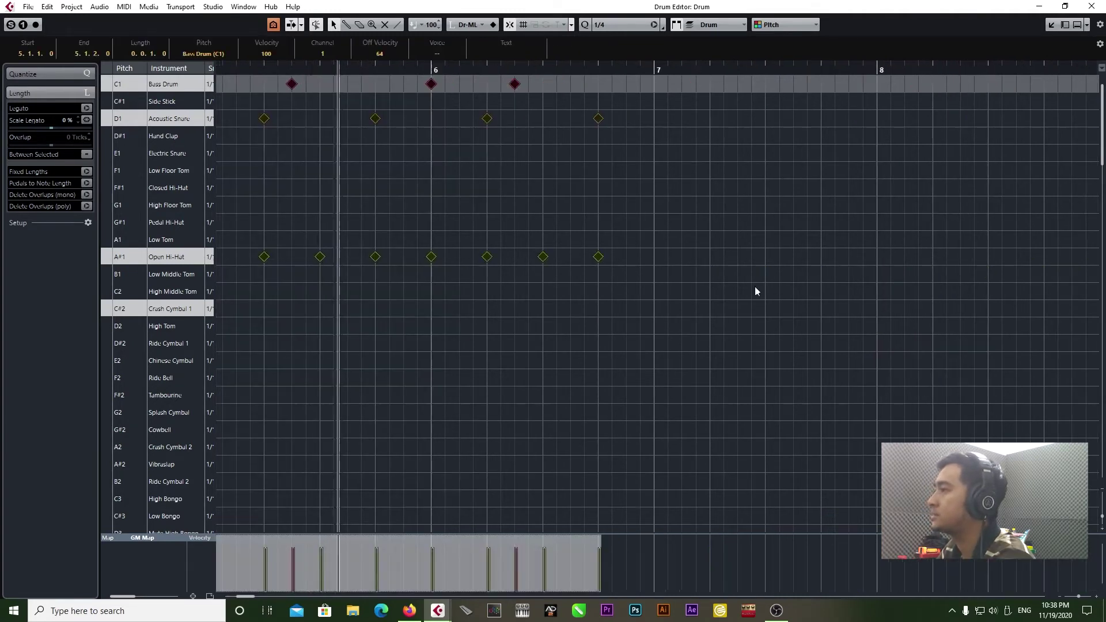
# Paste the two-bar drum pattern again at bars 7, 9 and 11 and play it back
pyautogui.click(651, 70)
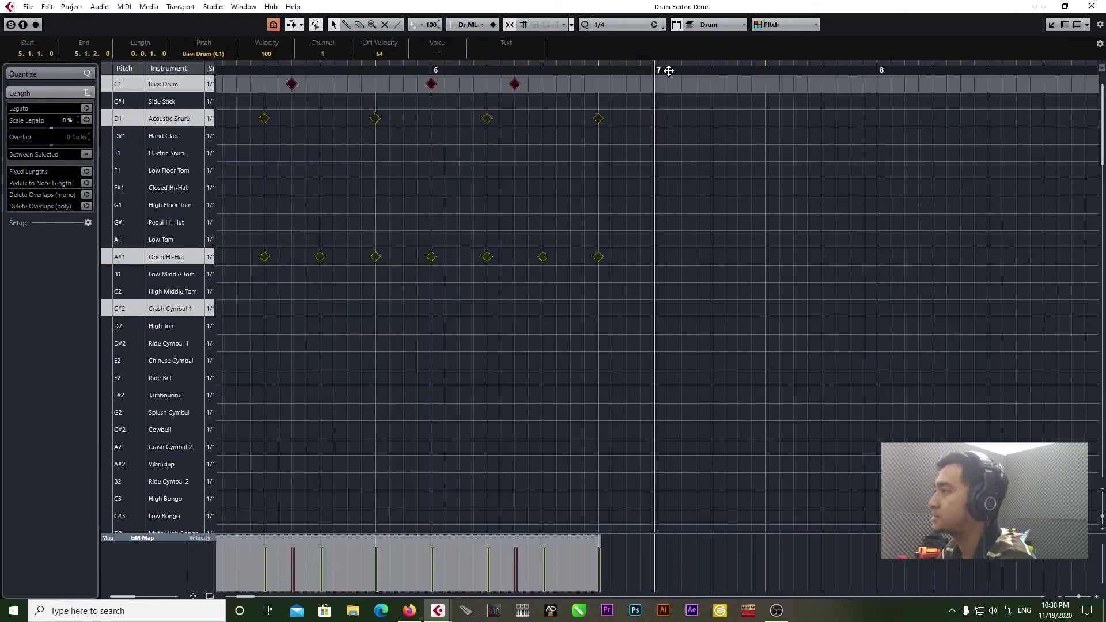
pyautogui.hotkey('ctrl', 'v')
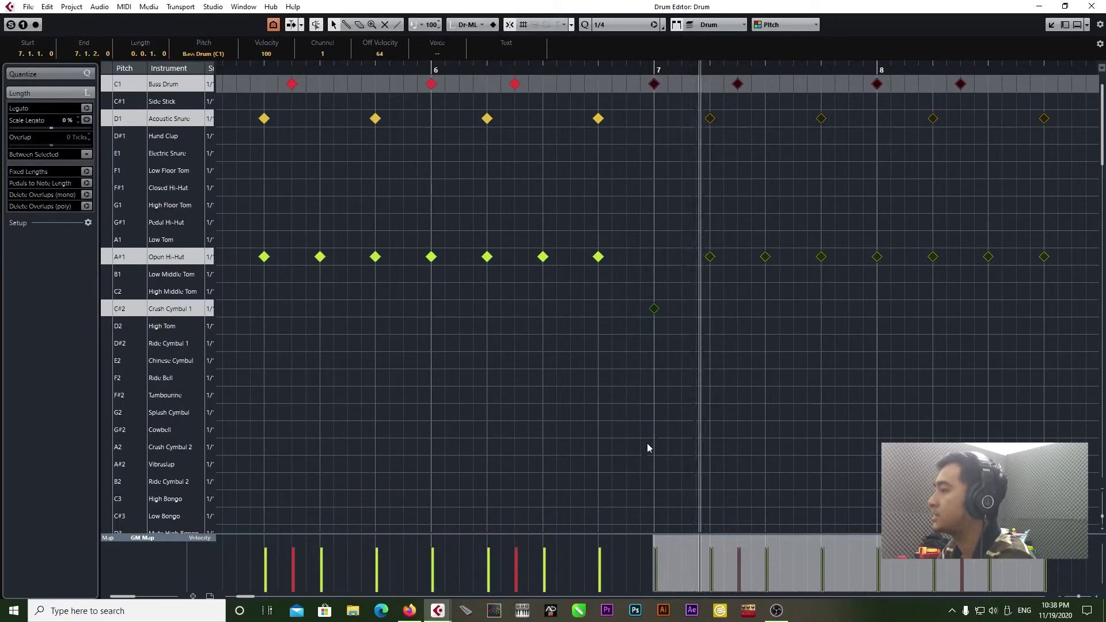
pyautogui.click(1076, 598)
pyautogui.click(1076, 597)
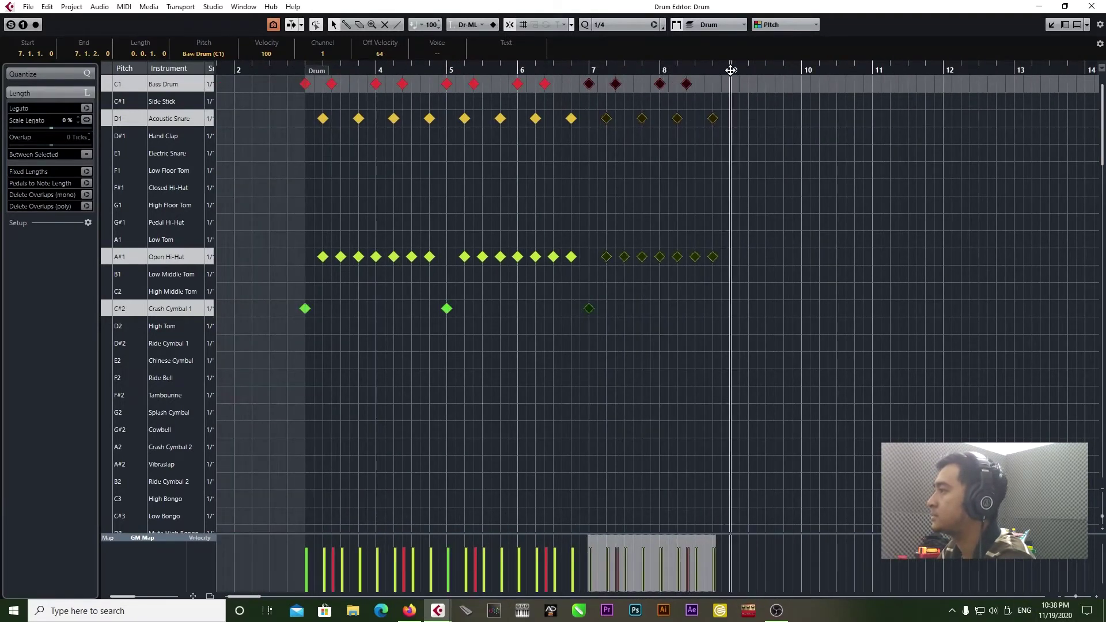
pyautogui.hotkey('alt', 'd')
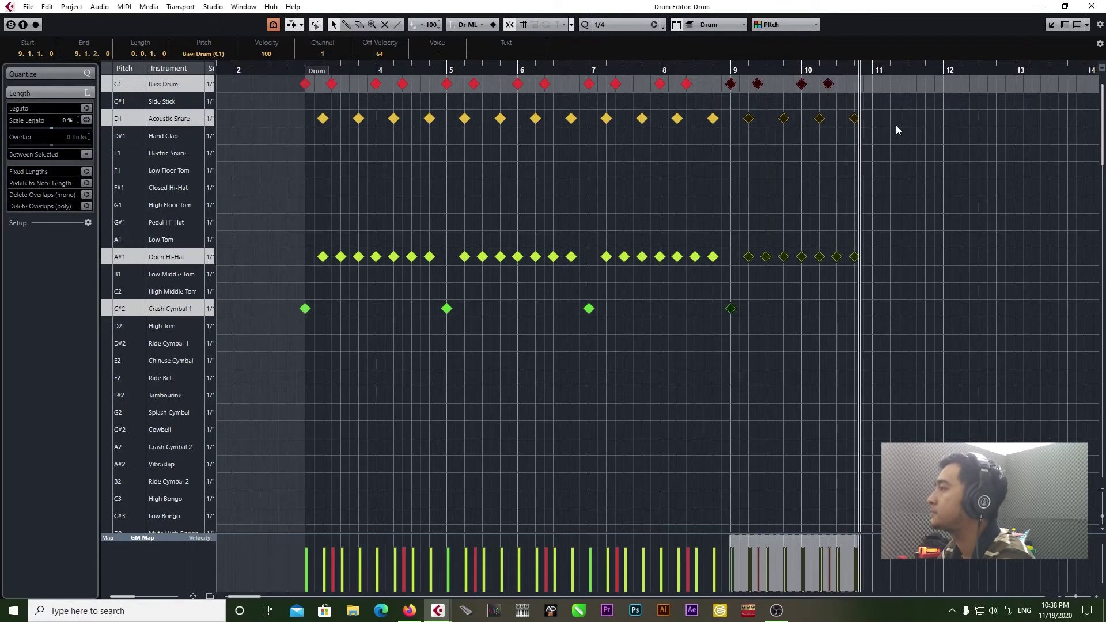
pyautogui.press('space')
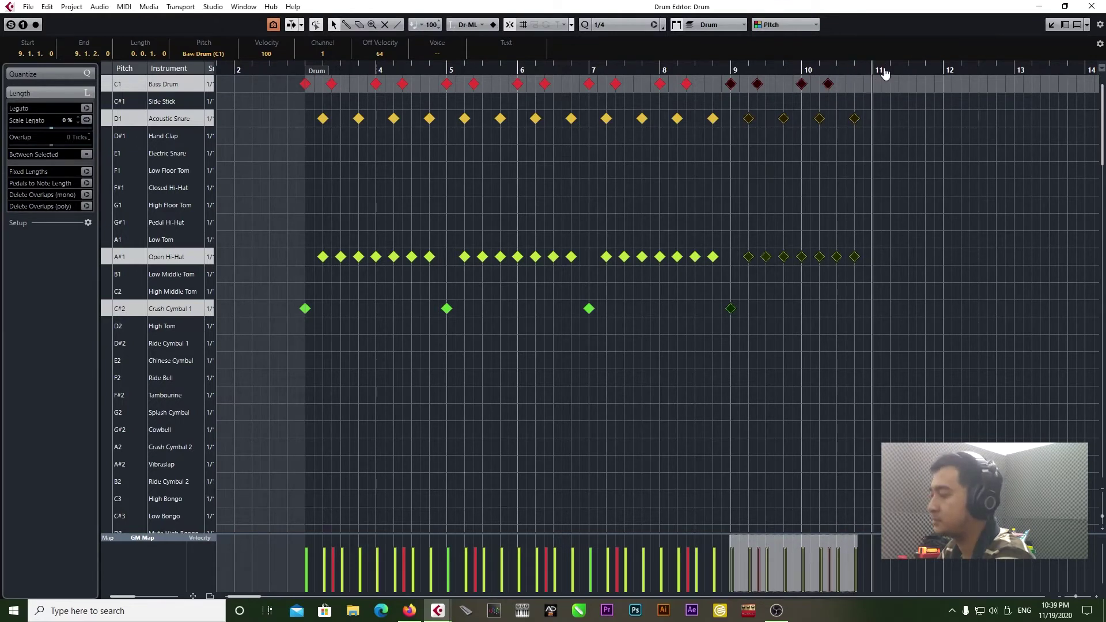
pyautogui.hotkey('ctrl', 'd')
pyautogui.press('space')
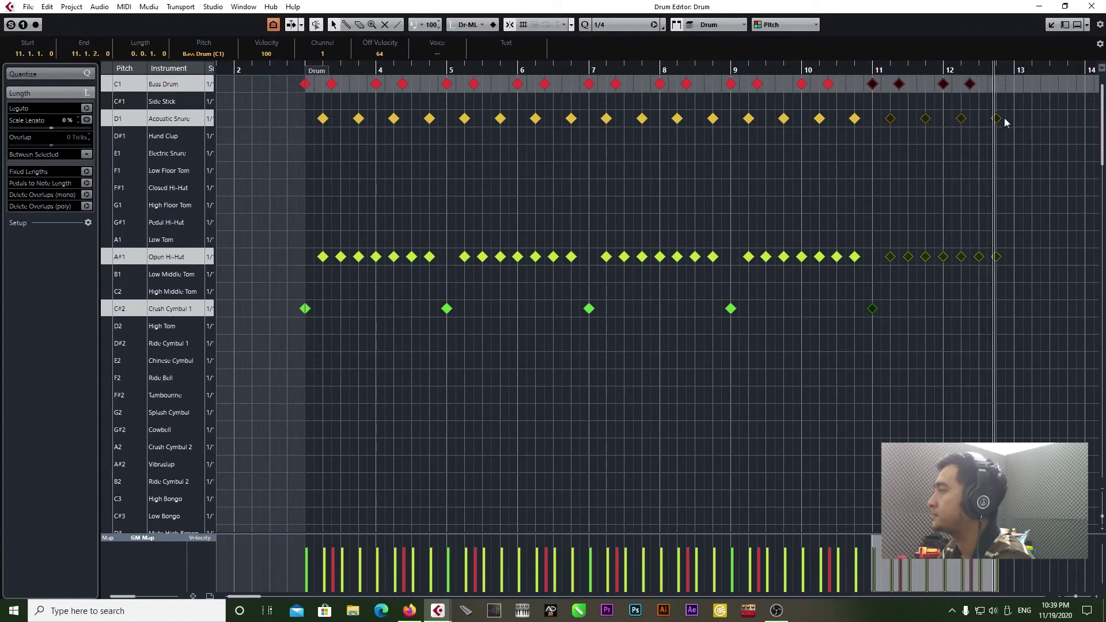
# Duplicate the selected two-bar drum pattern three more times, at bars 13, 15 and 17
pyautogui.hotkey('ctrl', 'd')
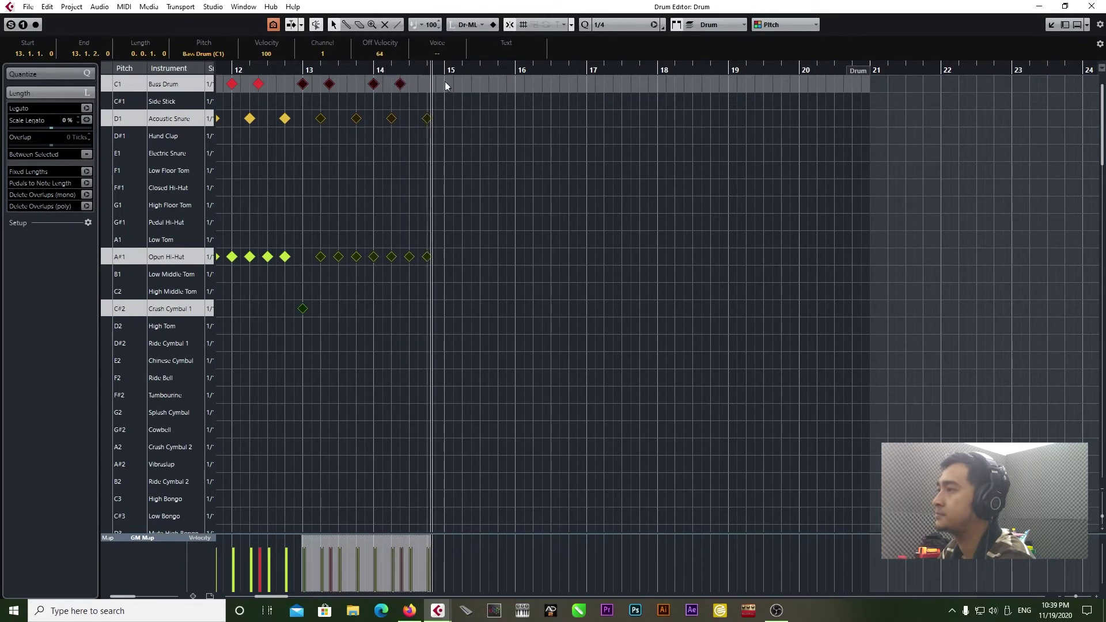
pyautogui.hotkey('ctrl', 'd')
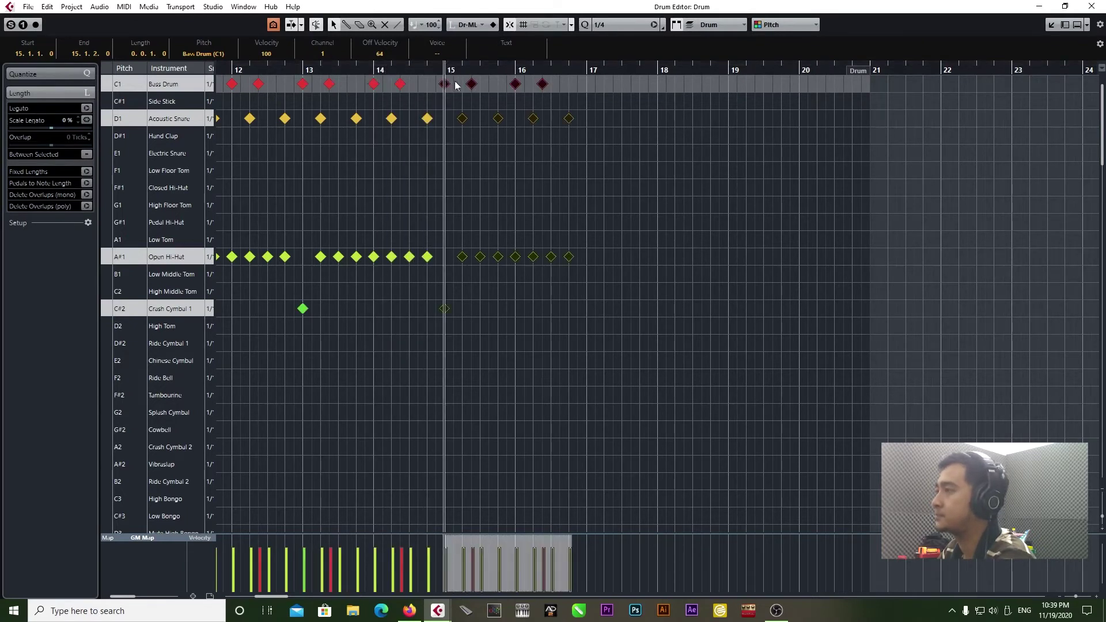
pyautogui.hotkey('ctrl', 'd')
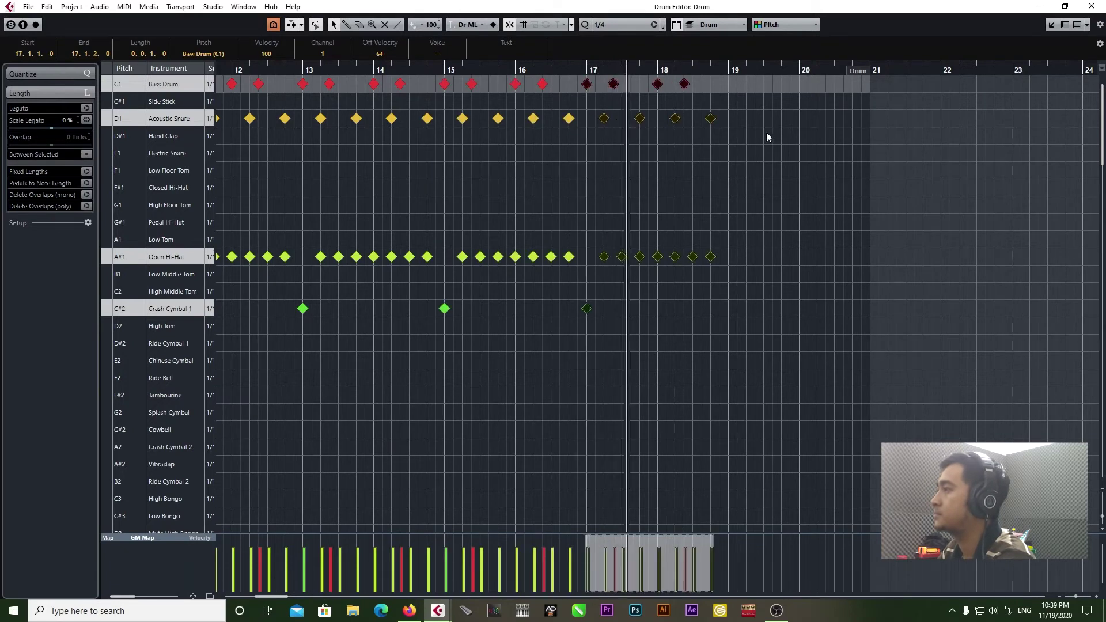
pyautogui.click(776, 154)
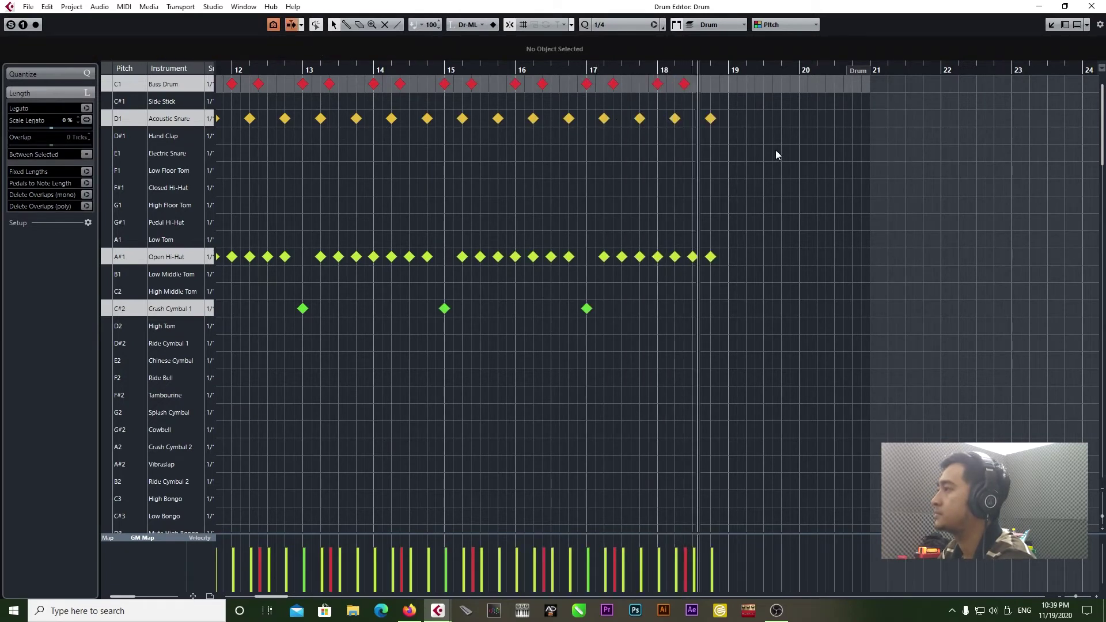
# Add Bass Drum and Crash Cymbal 1 hits on beat 1 of bar 19 and play the ending
pyautogui.click(728, 84)
pyautogui.click(728, 308)
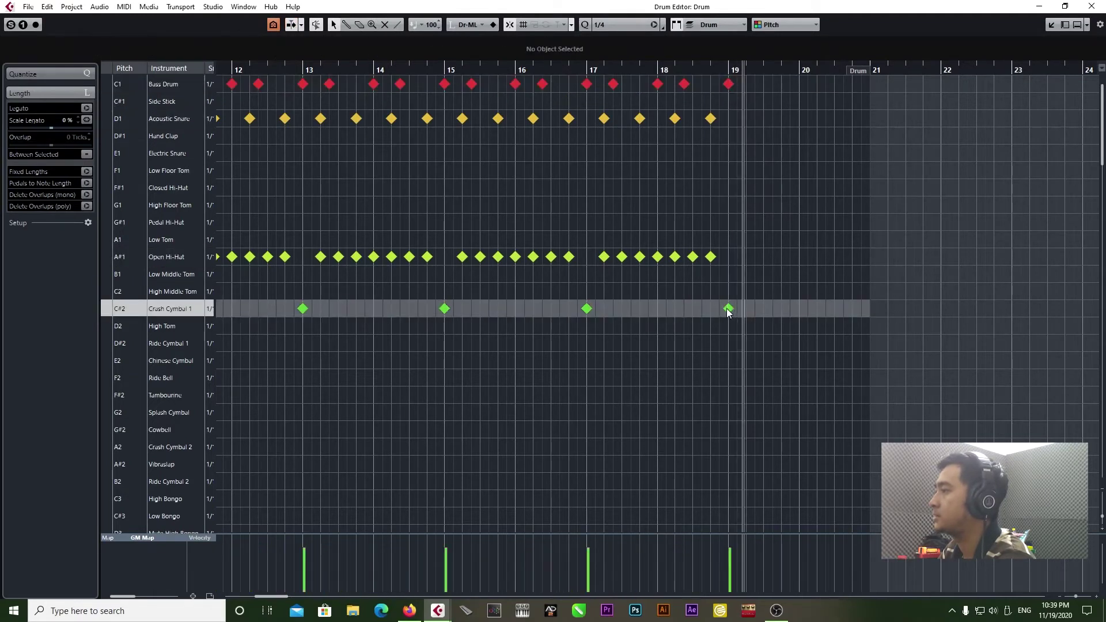
pyautogui.click(571, 73)
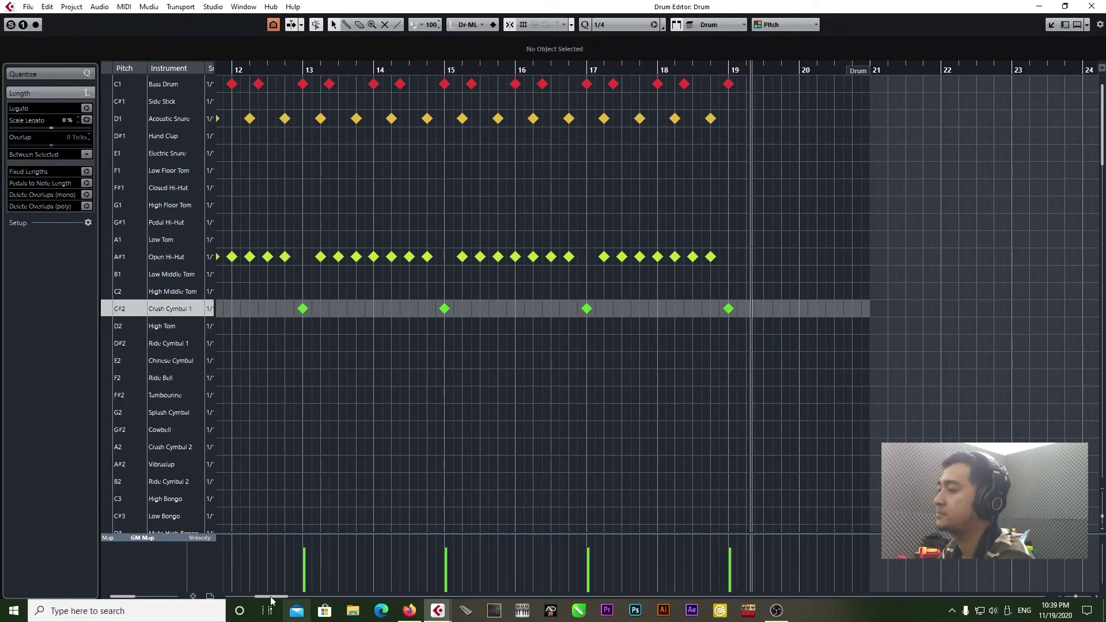
# Set the quantize value to 1/32 and make the drum grid snap follow quantize instead of the drum map
pyautogui.moveTo(283, 599); pyautogui.dragTo(245, 599)
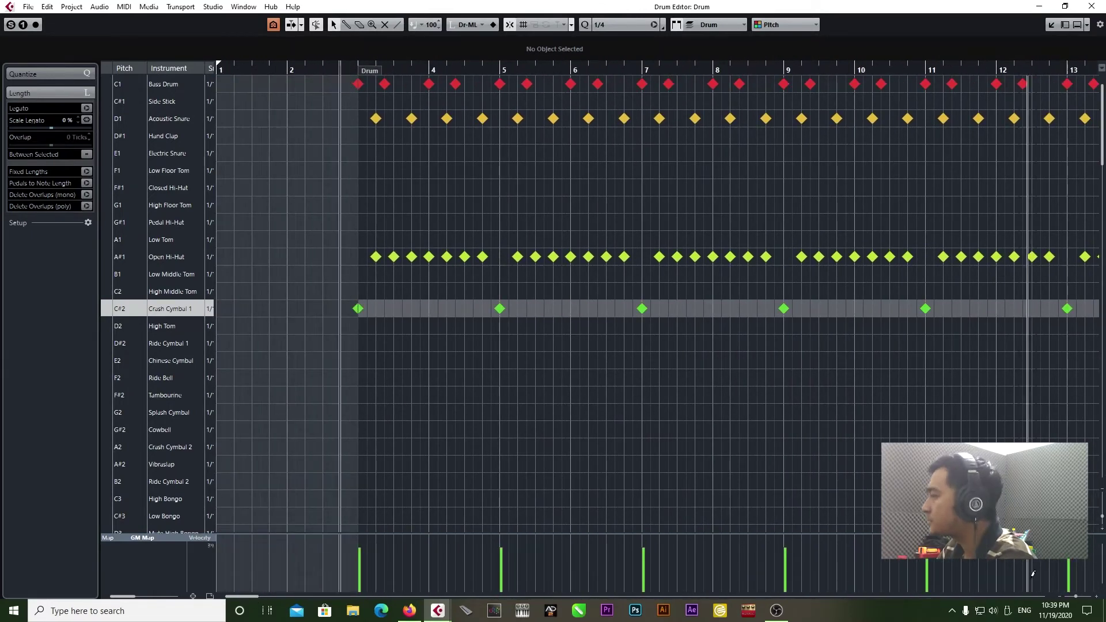
pyautogui.moveTo(1079, 599); pyautogui.dragTo(1082, 600)
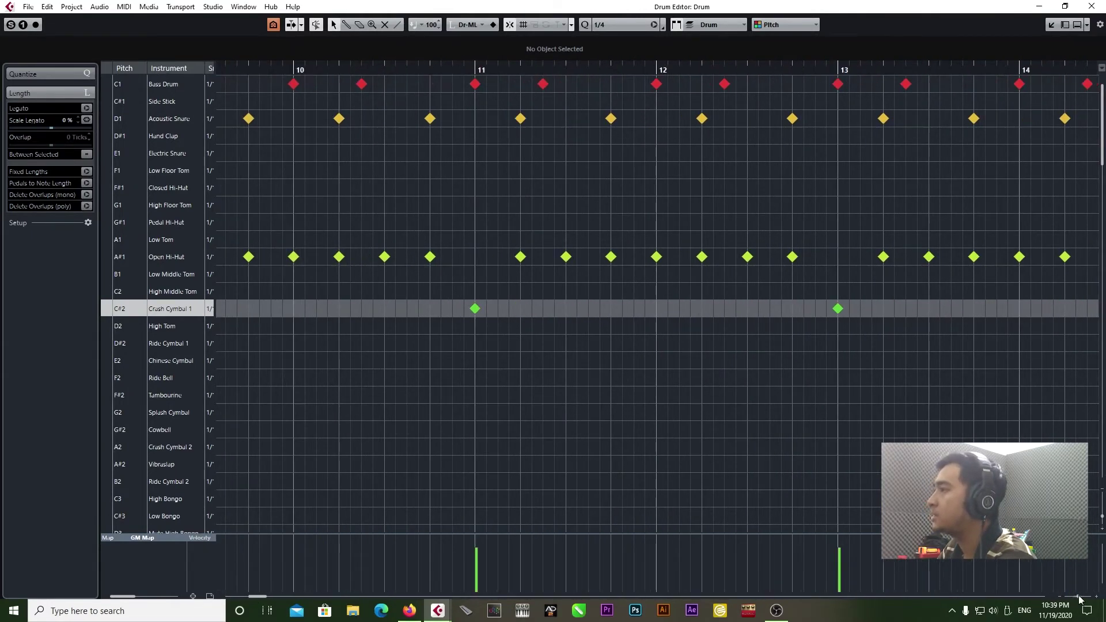
pyautogui.moveTo(354, 71); pyautogui.dragTo(488, 126)
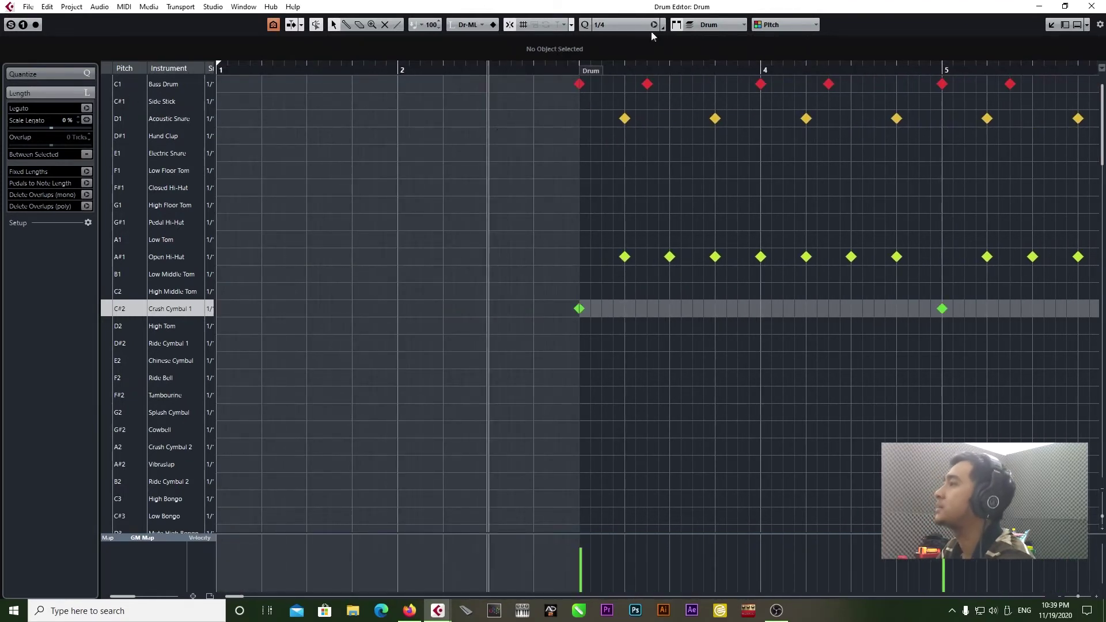
pyautogui.moveTo(434, 68); pyautogui.dragTo(397, 68)
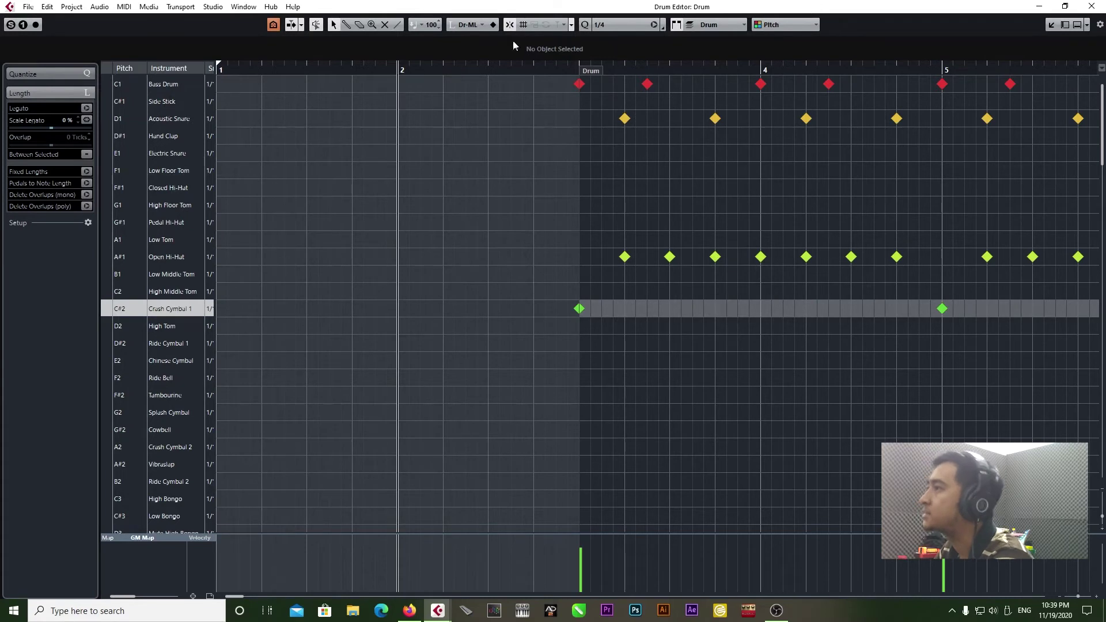
pyautogui.click(616, 25)
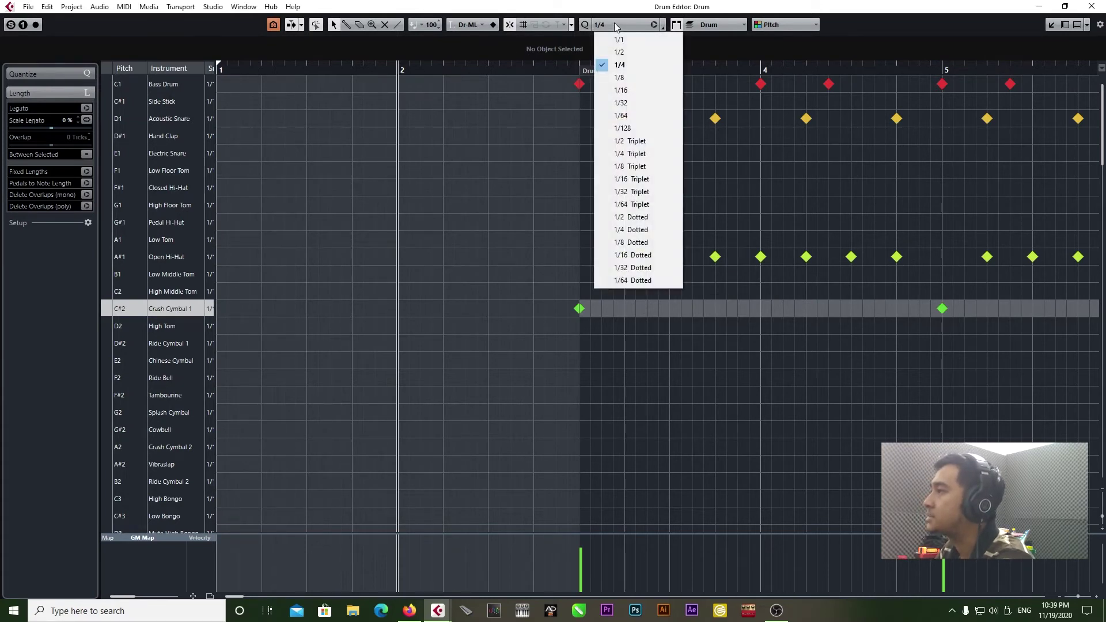
pyautogui.click(625, 105)
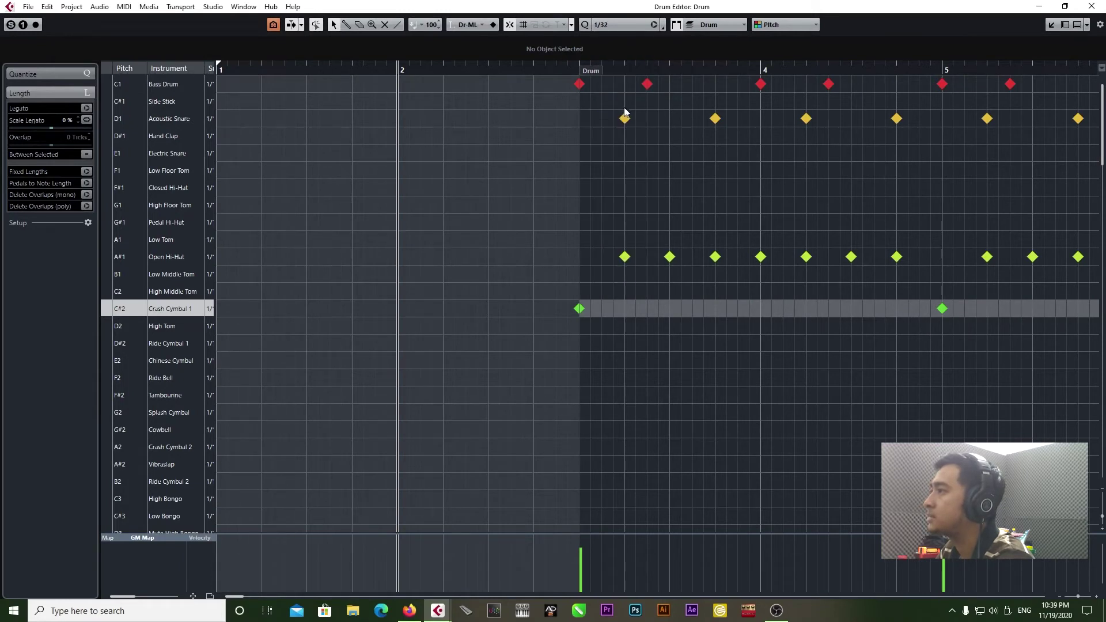
pyautogui.click(572, 26)
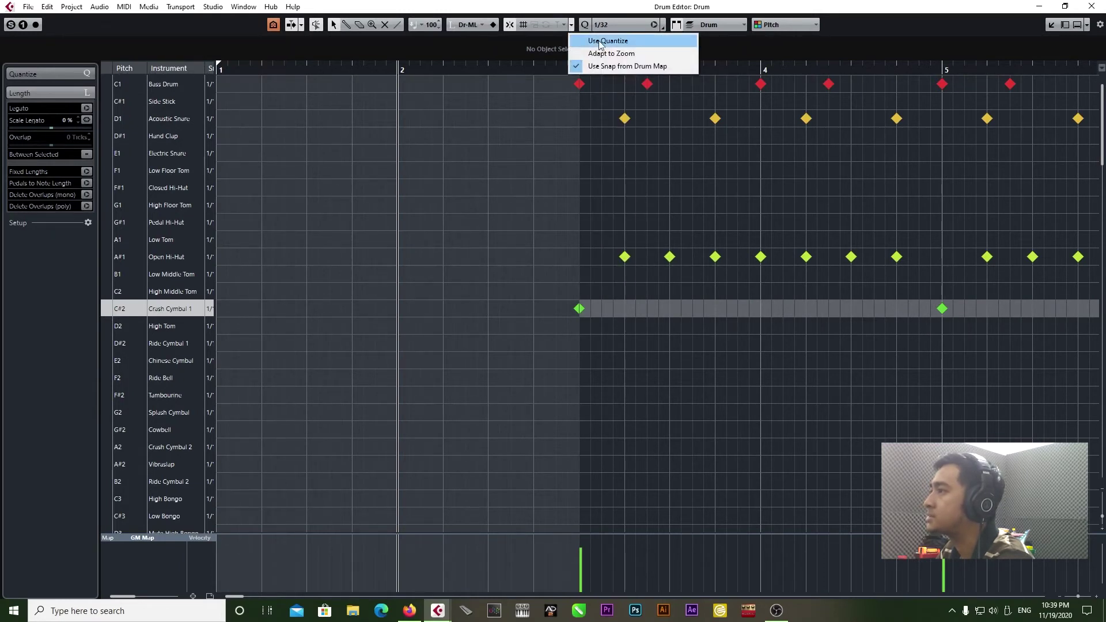
pyautogui.click(599, 42)
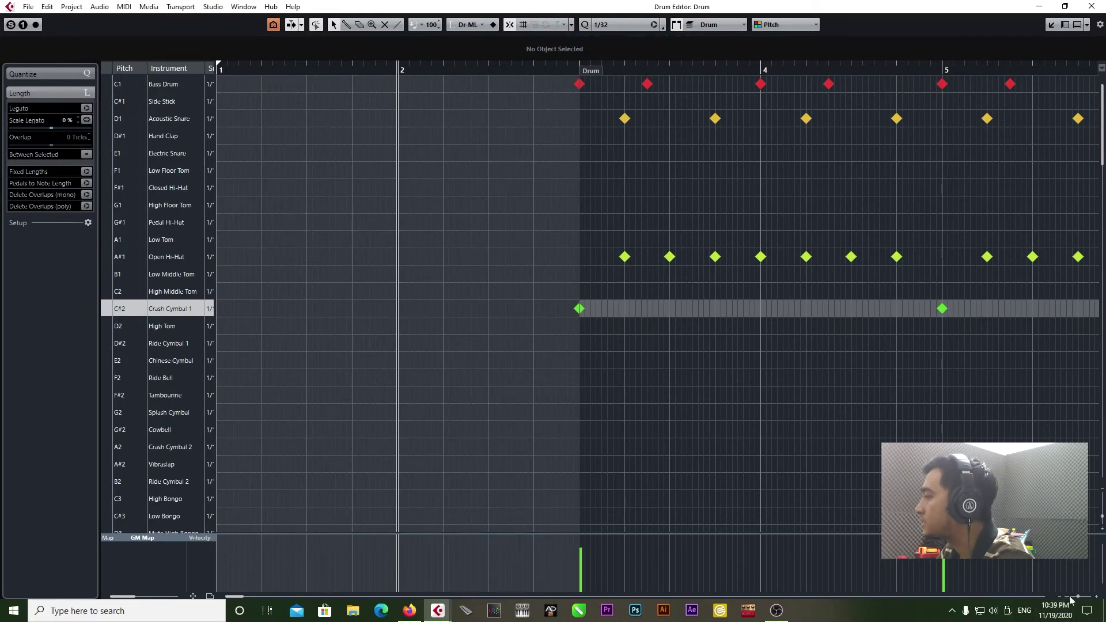
# Try the 1/64 and 1/128 quantize values and return the quantize to 1/32
pyautogui.moveTo(1076, 600); pyautogui.dragTo(1080, 599)
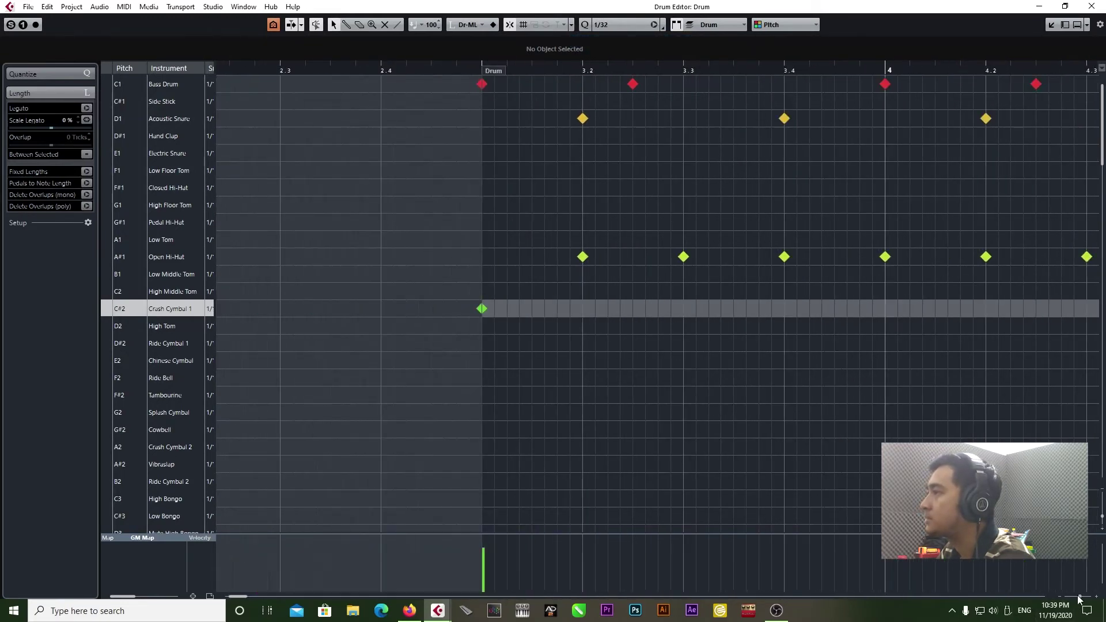
pyautogui.click(616, 26)
pyautogui.click(608, 116)
pyautogui.click(617, 25)
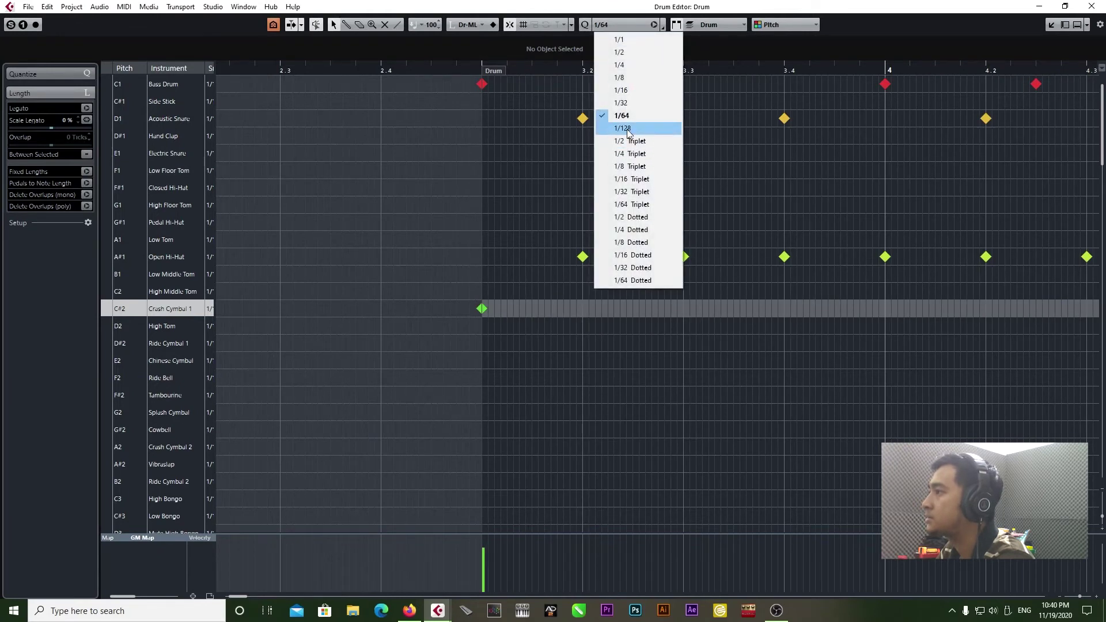
pyautogui.click(609, 130)
pyautogui.moveTo(1080, 600); pyautogui.dragTo(1077, 600)
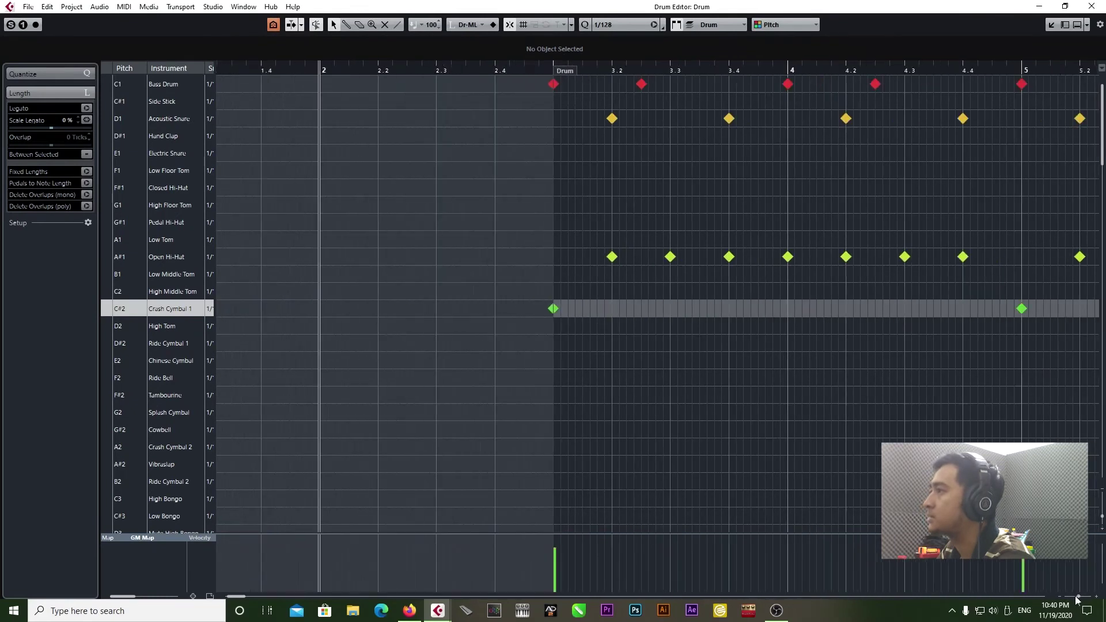
pyautogui.click(625, 27)
pyautogui.click(629, 102)
# Draw an Acoustic Snare hit on beat 4 of bar 2, ahead of the drum part
pyautogui.moveTo(479, 67); pyautogui.dragTo(471, 66)
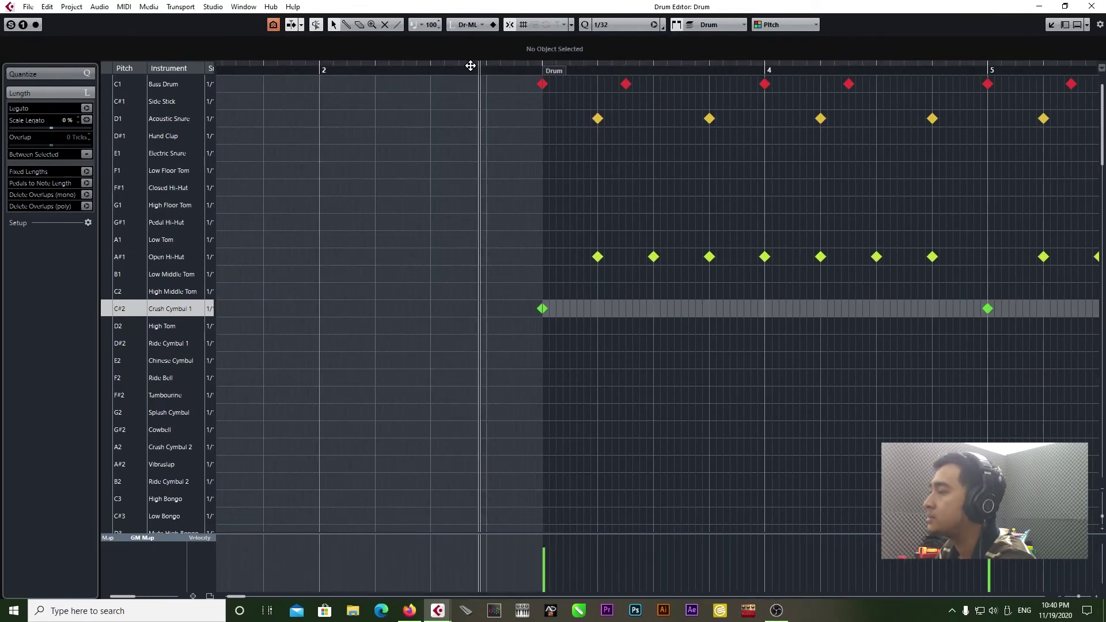
pyautogui.click(487, 121)
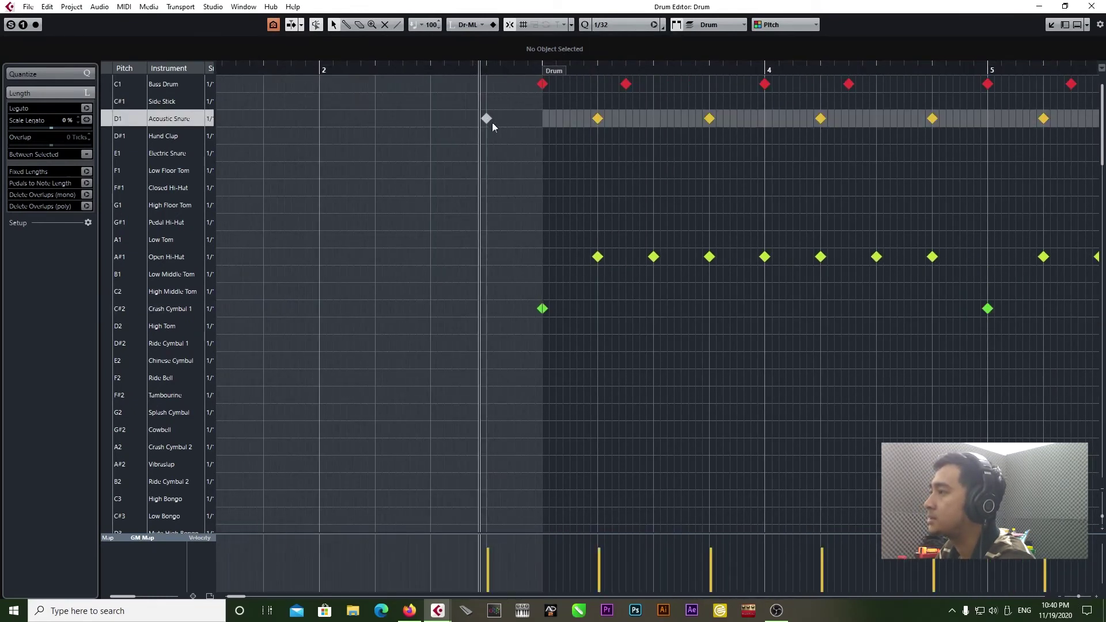
pyautogui.moveTo(1081, 599); pyautogui.dragTo(1083, 603)
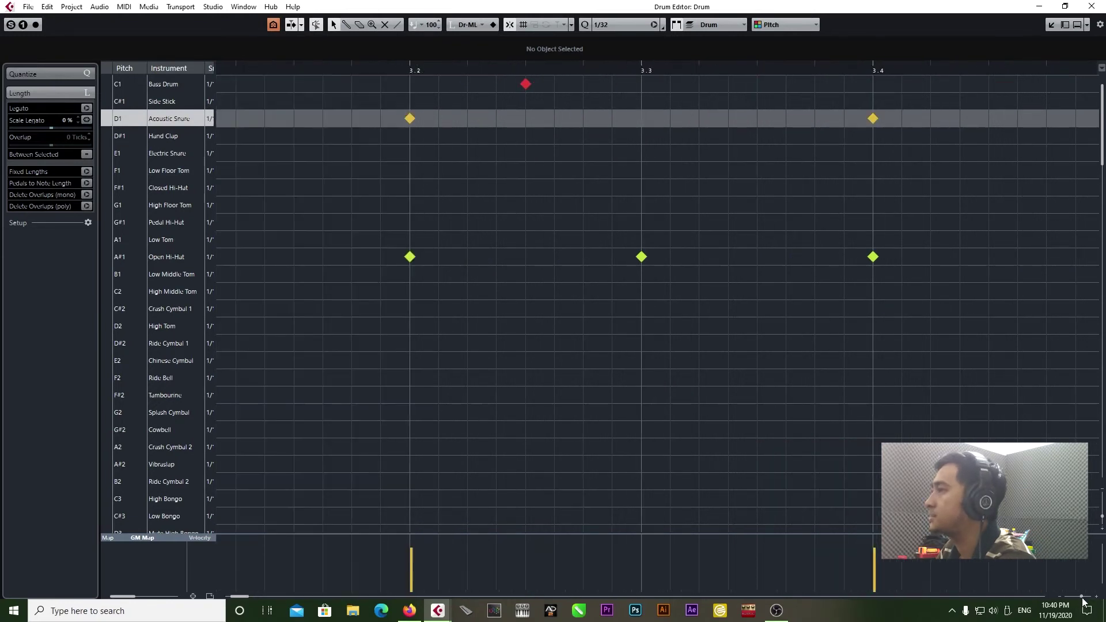
pyautogui.moveTo(347, 74); pyautogui.dragTo(396, 98)
# With quantize at 1/64, shift the new snare hit to 2.3.4.90, enlarging the part, and add a second snare at 2.4.1.0
pyautogui.click(608, 25)
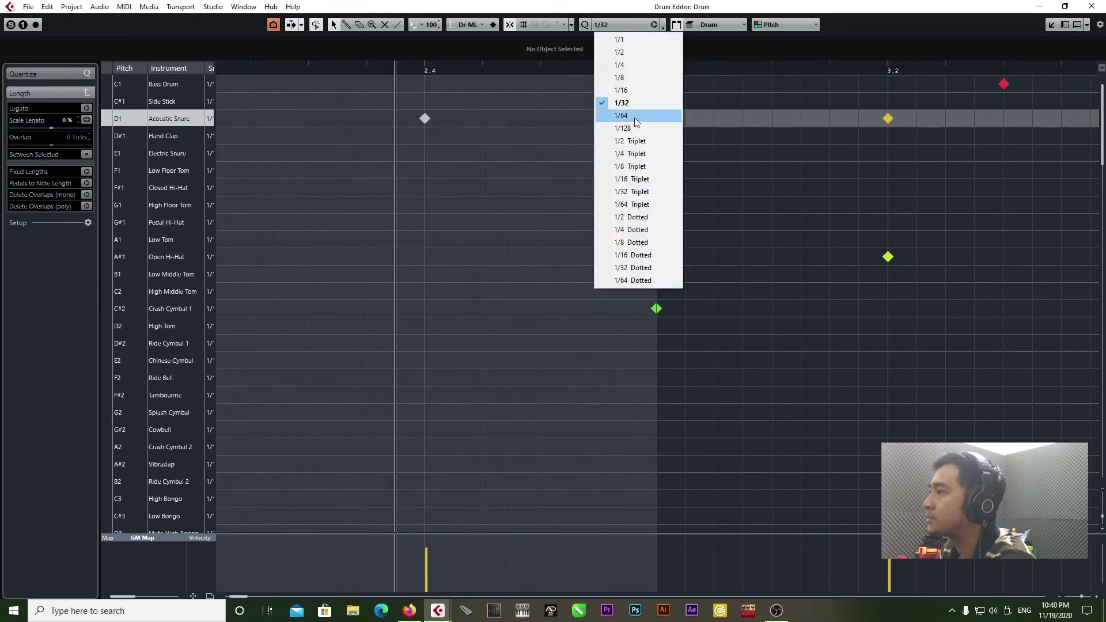
pyautogui.click(611, 115)
pyautogui.moveTo(424, 118); pyautogui.dragTo(437, 124)
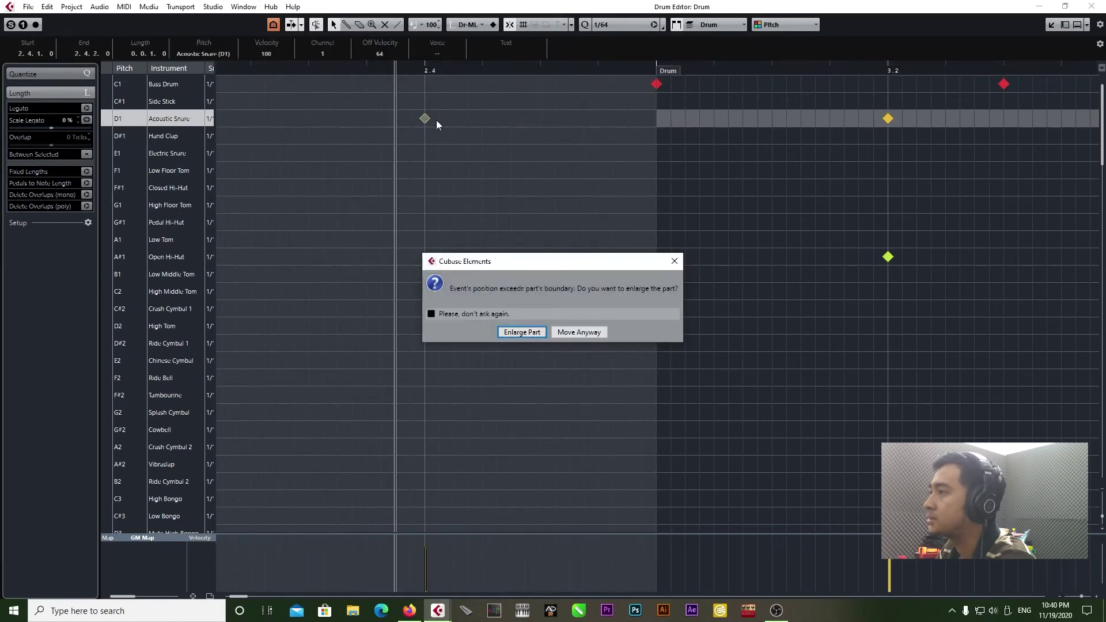
pyautogui.click(527, 336)
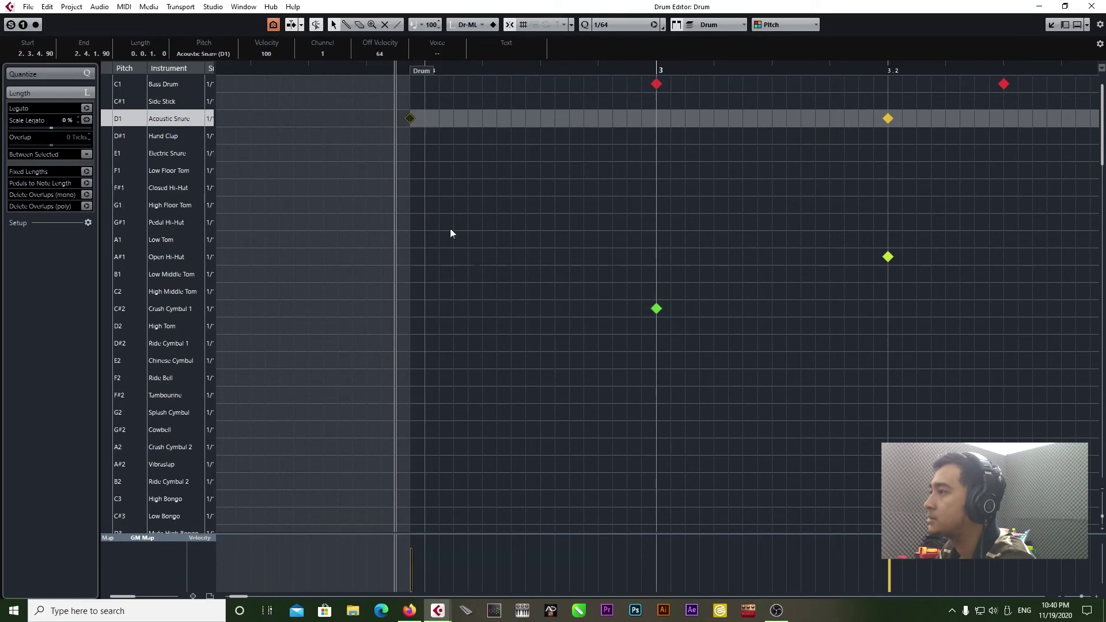
pyautogui.click(439, 118)
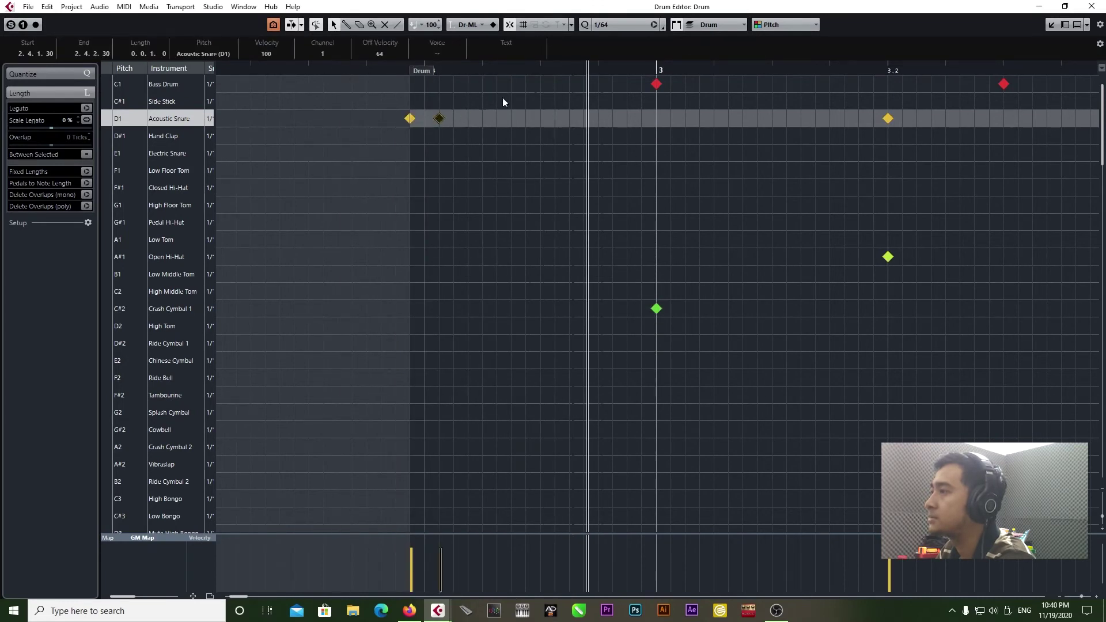
pyautogui.moveTo(439, 119); pyautogui.dragTo(425, 120)
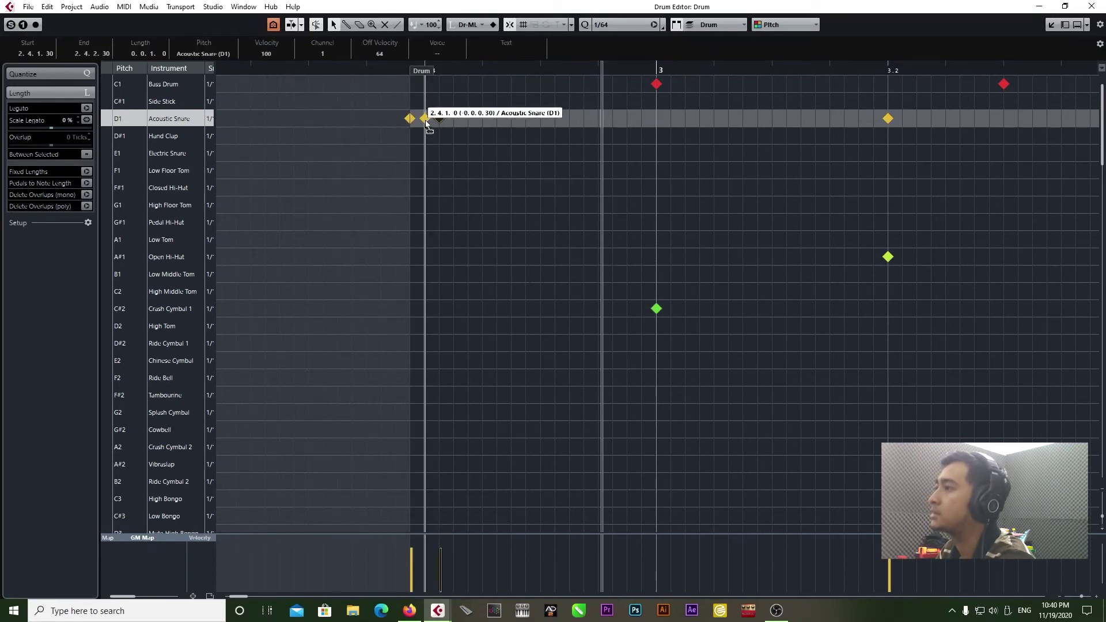
# Play the double snare hit before bar 3 several times to check its timing
pyautogui.click(354, 69)
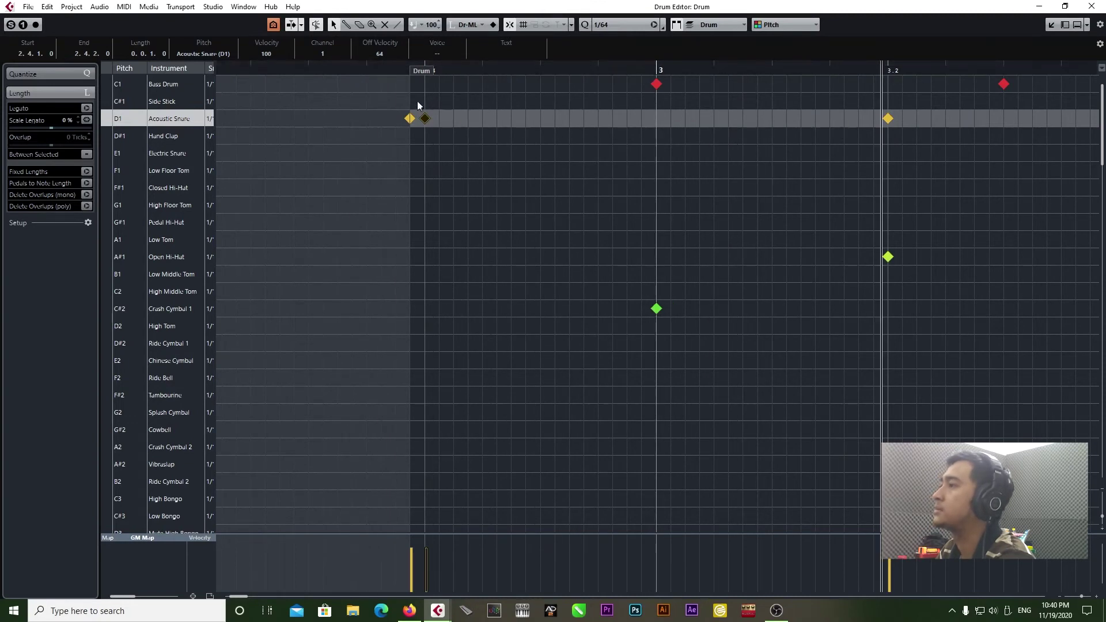
pyautogui.click(352, 72)
pyautogui.press('space')
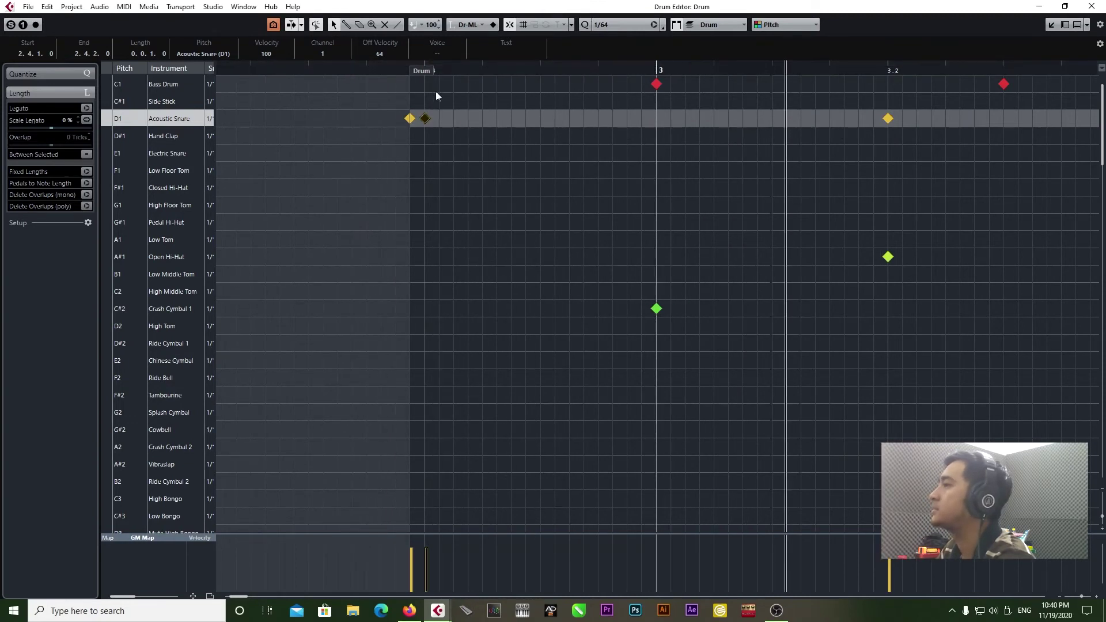
pyautogui.press('space')
pyautogui.click(354, 69)
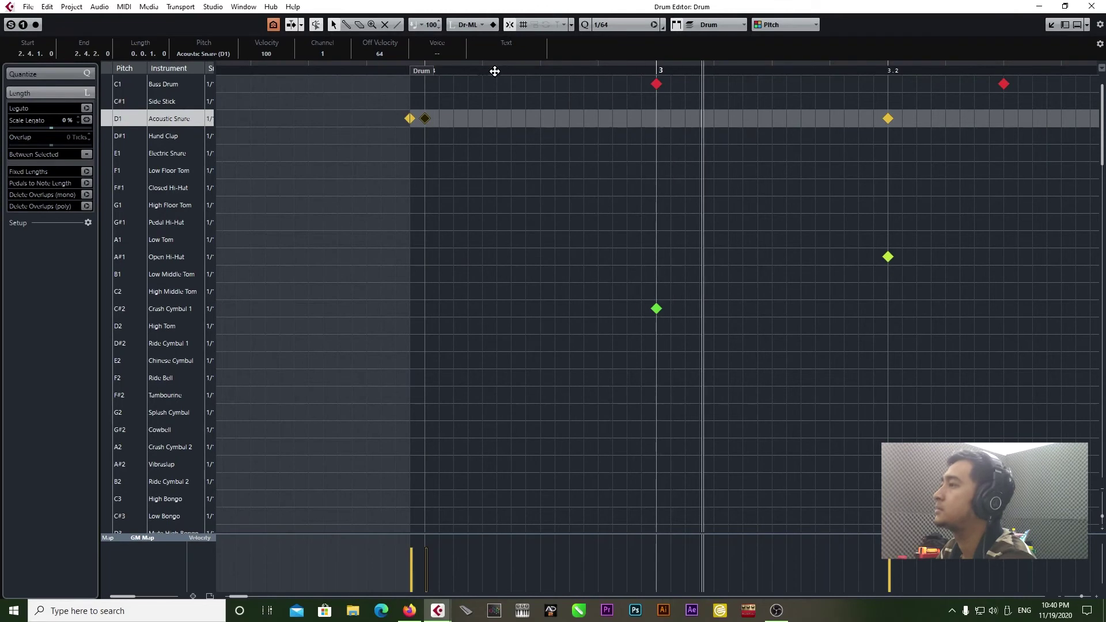
pyautogui.click(363, 68)
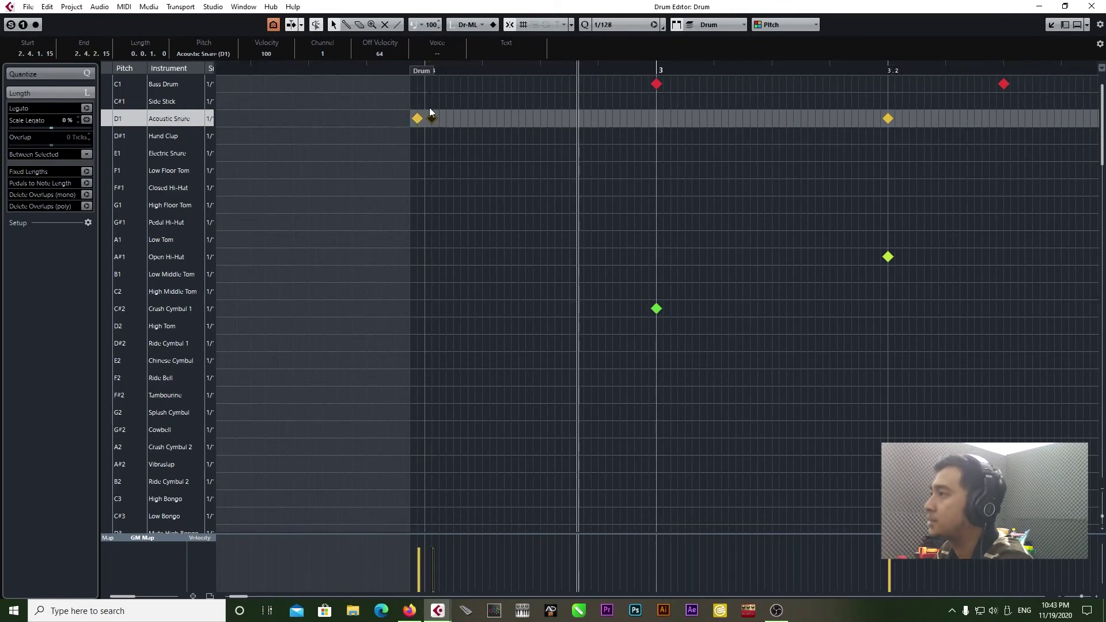
# Set the quantize to 1/16 and place a High Middle Tom hit at 2.4.3.0
pyautogui.click(618, 24)
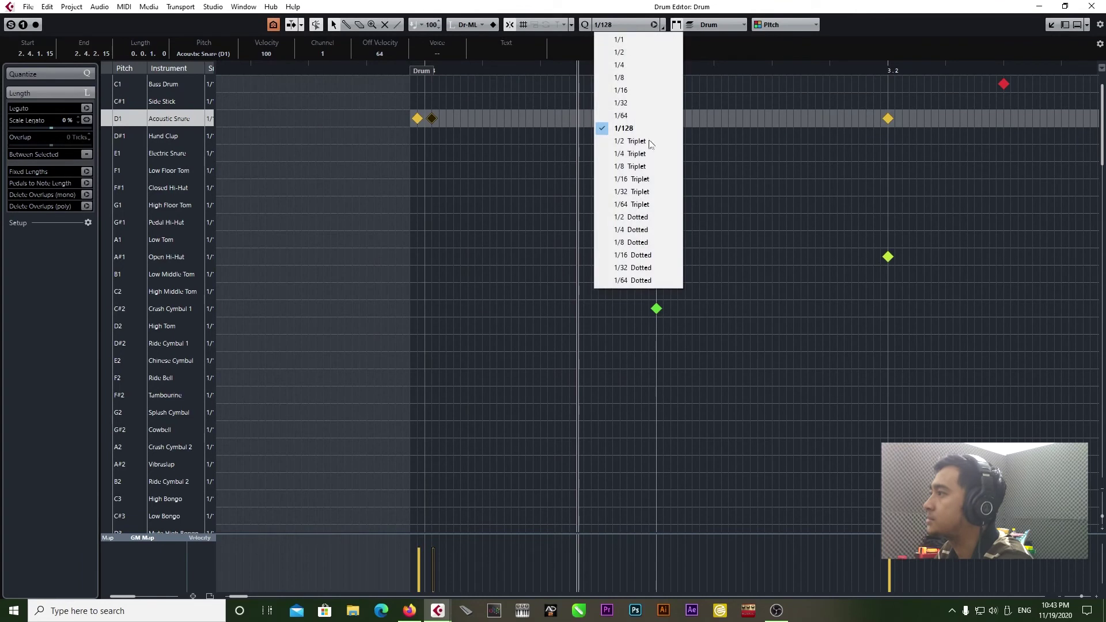
pyautogui.click(630, 91)
pyautogui.click(541, 240)
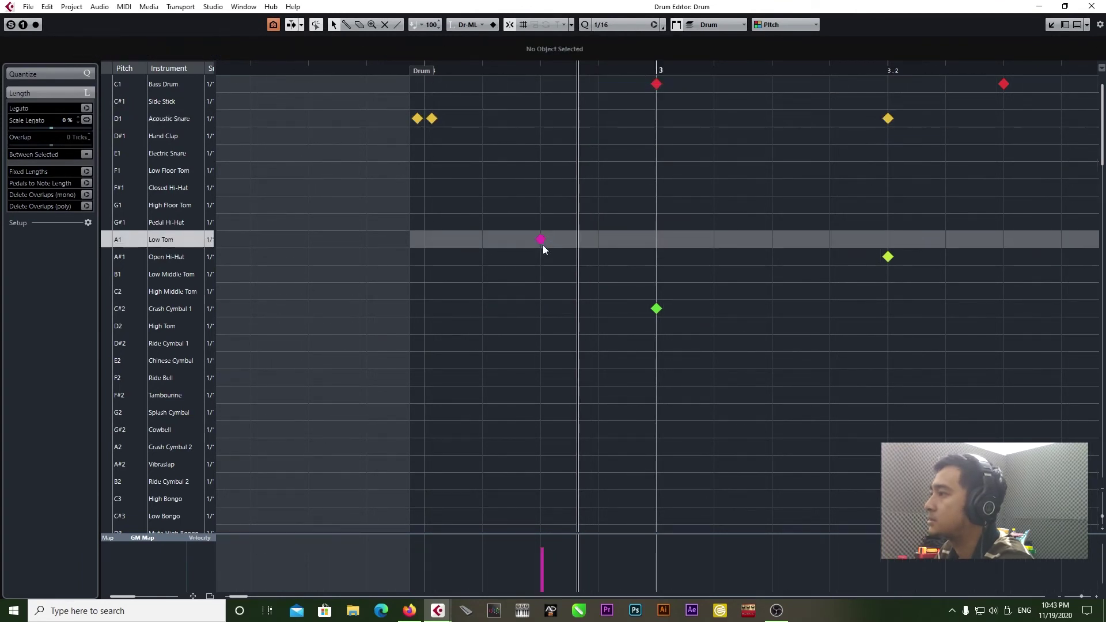
pyautogui.moveTo(541, 240); pyautogui.dragTo(541, 292)
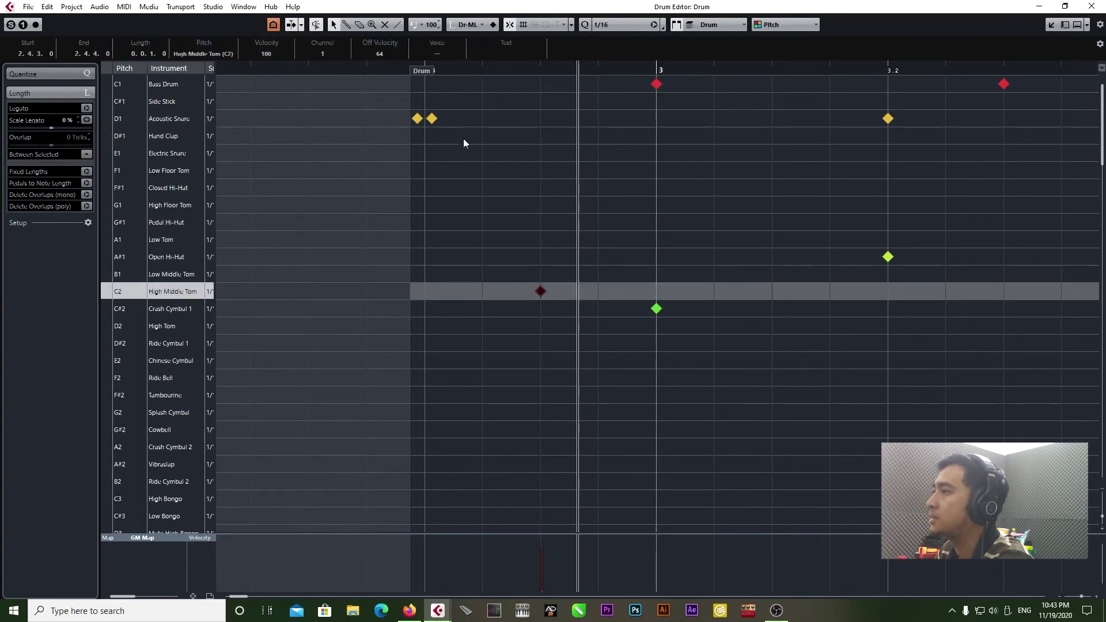
# Play back the snare and tom fill leading into bar 3
pyautogui.click(397, 72)
pyautogui.press('space')
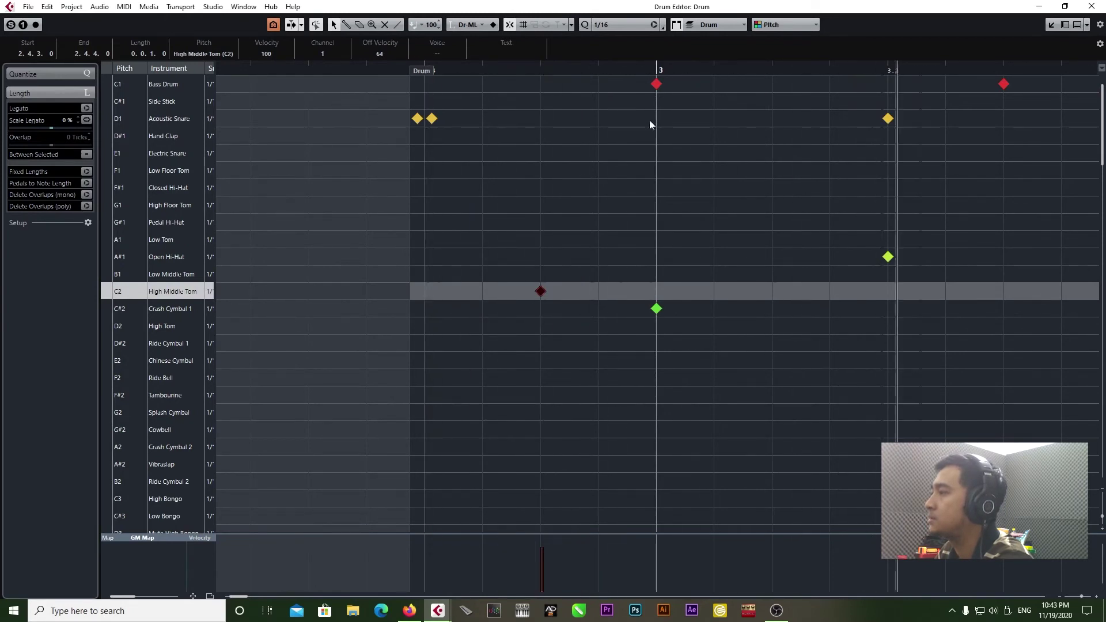
pyautogui.moveTo(1084, 599); pyautogui.dragTo(1082, 599)
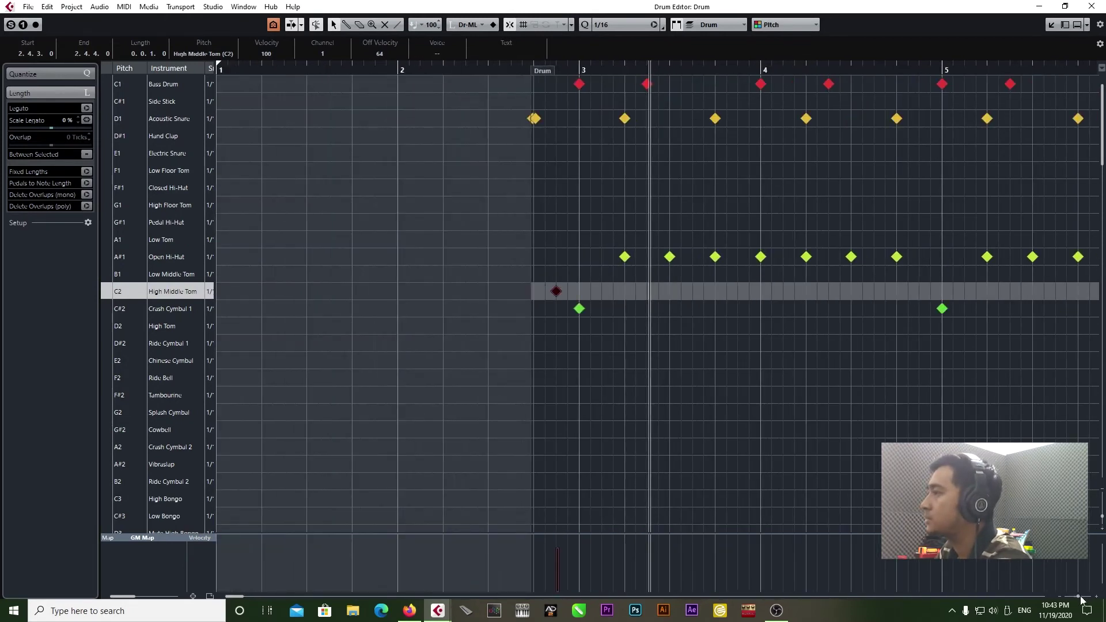
pyautogui.click(513, 70)
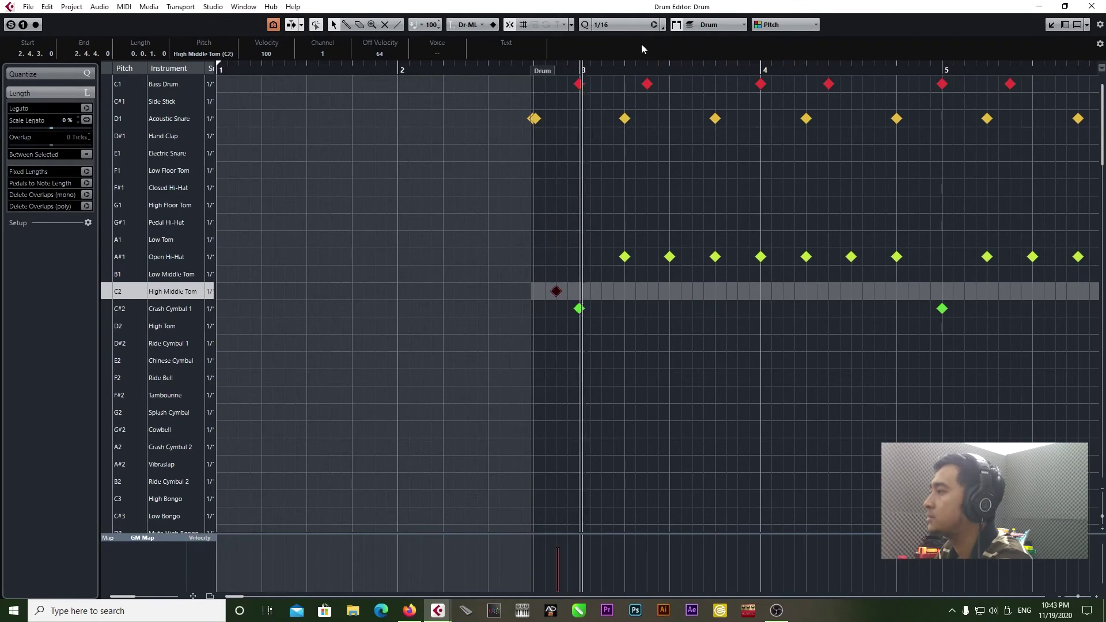
# Dock the drum editor back into the project window and play the guitar and drums together from around bar 2
pyautogui.click(1066, 24)
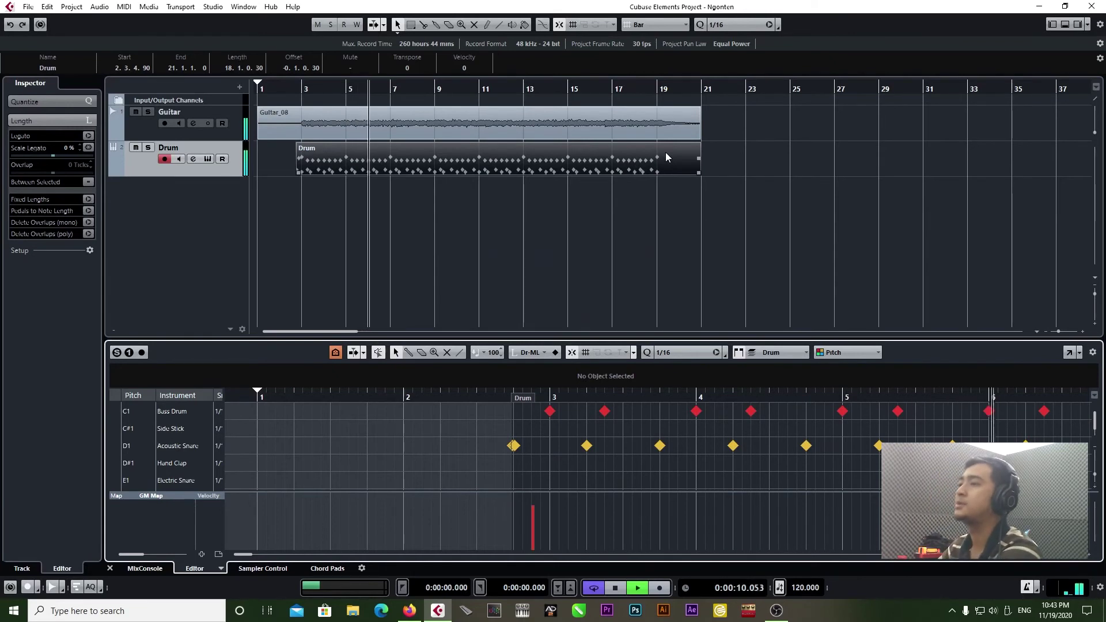
pyautogui.press('space')
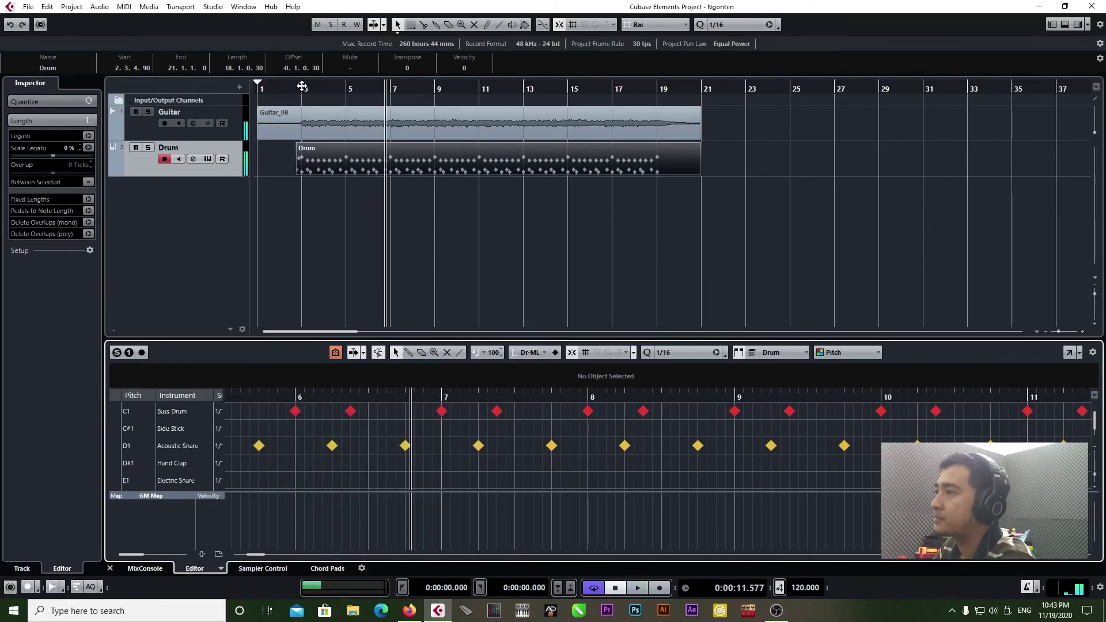
pyautogui.click(293, 90)
pyautogui.click(283, 91)
pyautogui.press('space')
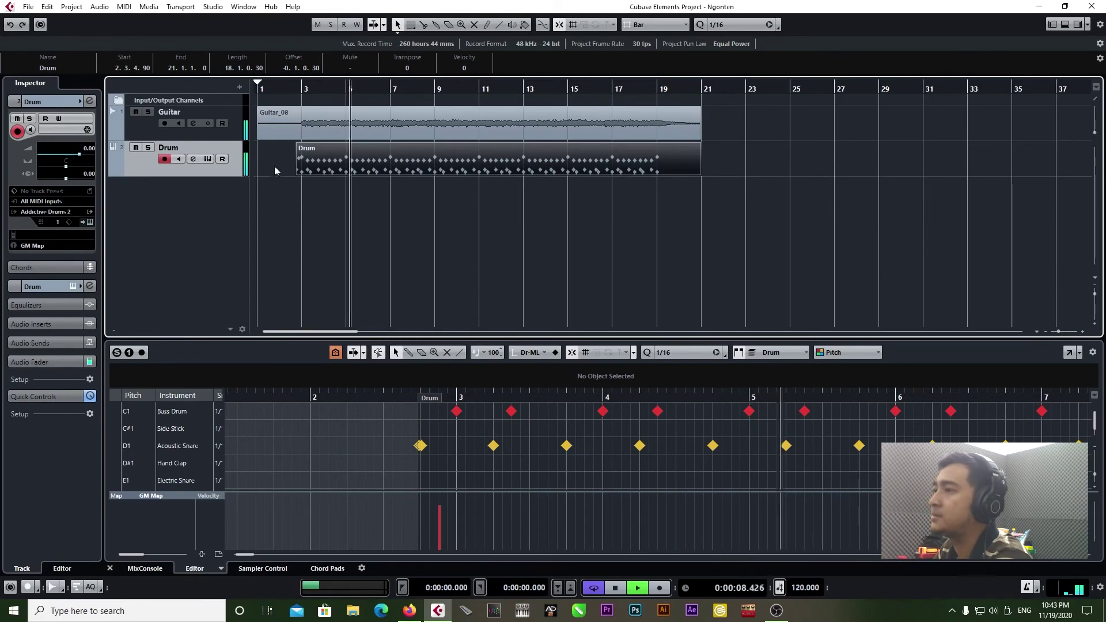
# Open the Drum track's Addictive Drums 2 instrument during playback and place its window below the two tracks
pyautogui.click(208, 159)
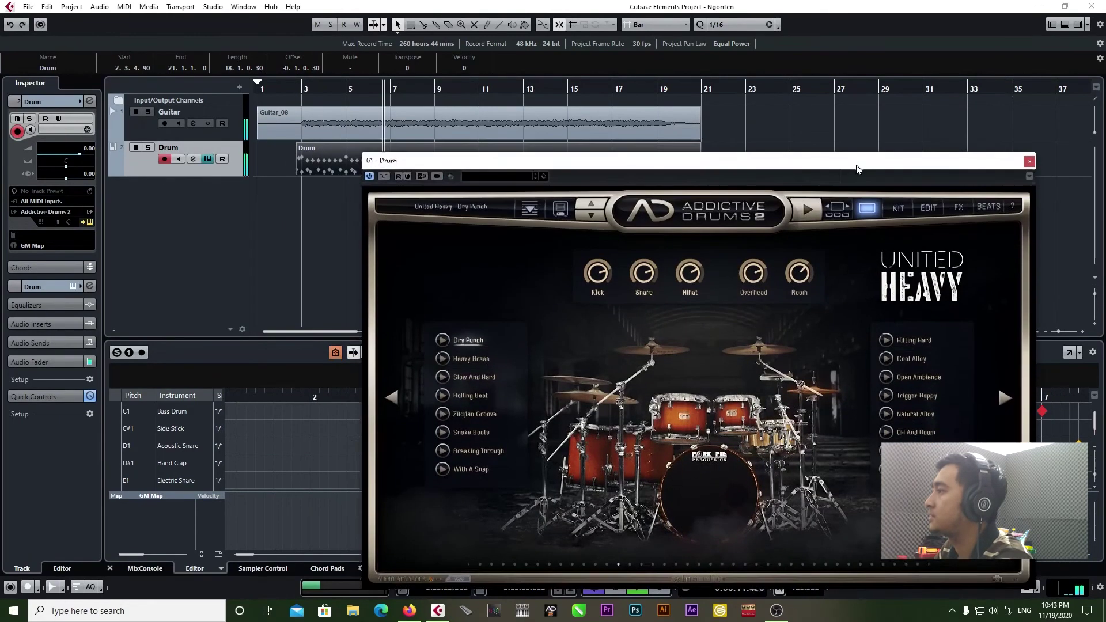
pyautogui.moveTo(857, 166); pyautogui.dragTo(772, 193)
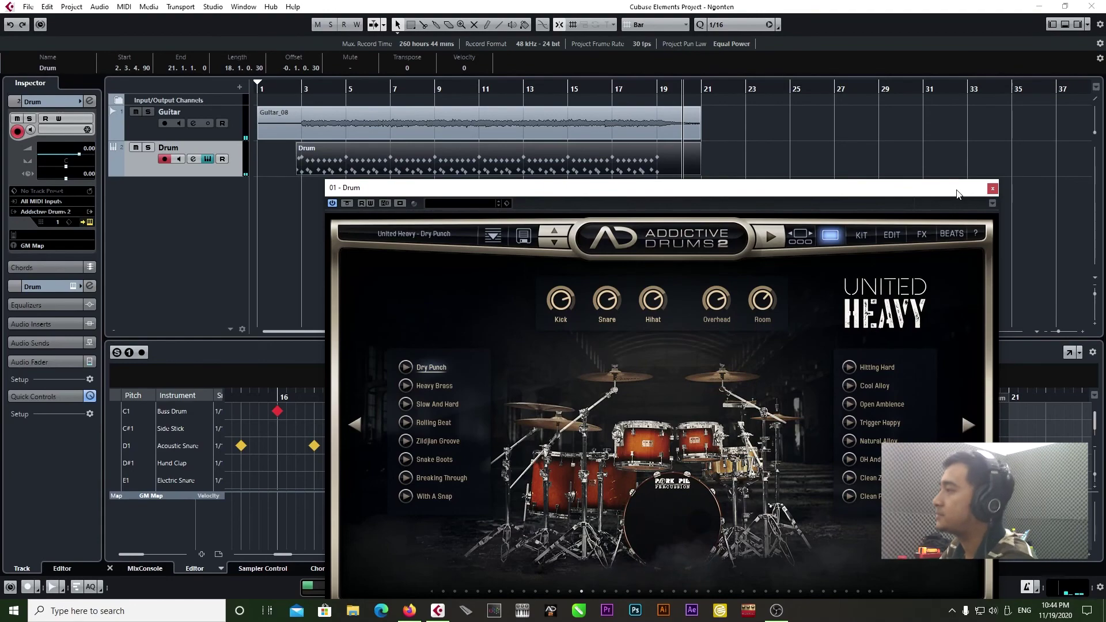
pyautogui.moveTo(875, 193); pyautogui.dragTo(897, 200)
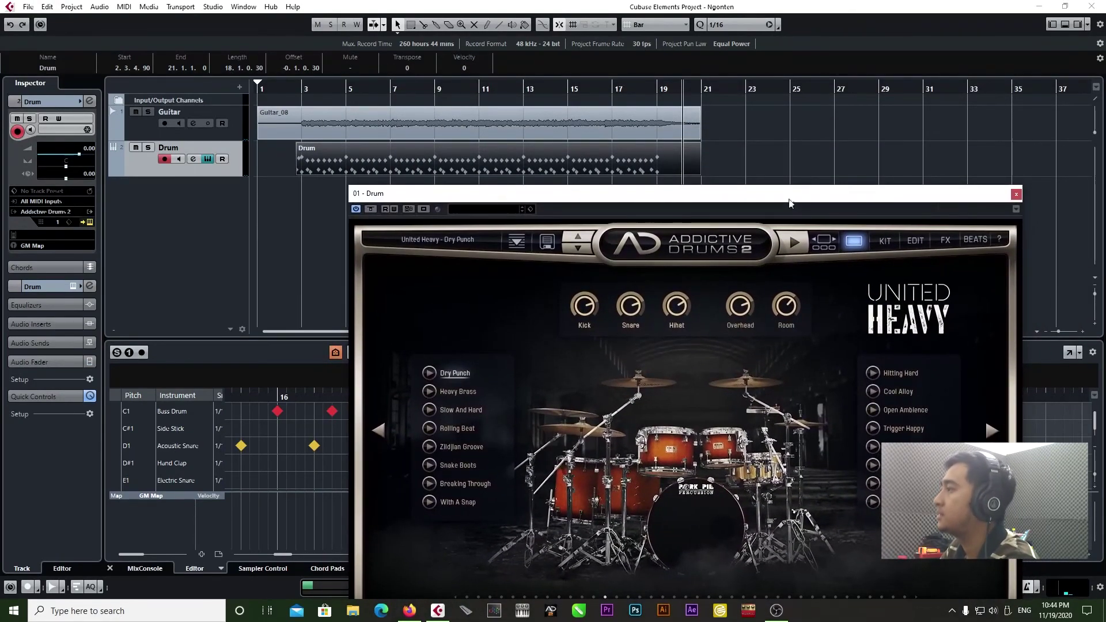
pyautogui.moveTo(790, 203)
pyautogui.mouseDown()
pyautogui.moveTo(812, 145)
pyautogui.moveTo(799, 215)
pyautogui.moveTo(792, 199)
pyautogui.moveTo(813, 144)
pyautogui.moveTo(805, 111)
pyautogui.moveTo(807, 207)
pyautogui.moveTo(802, 192)
pyautogui.mouseUp()
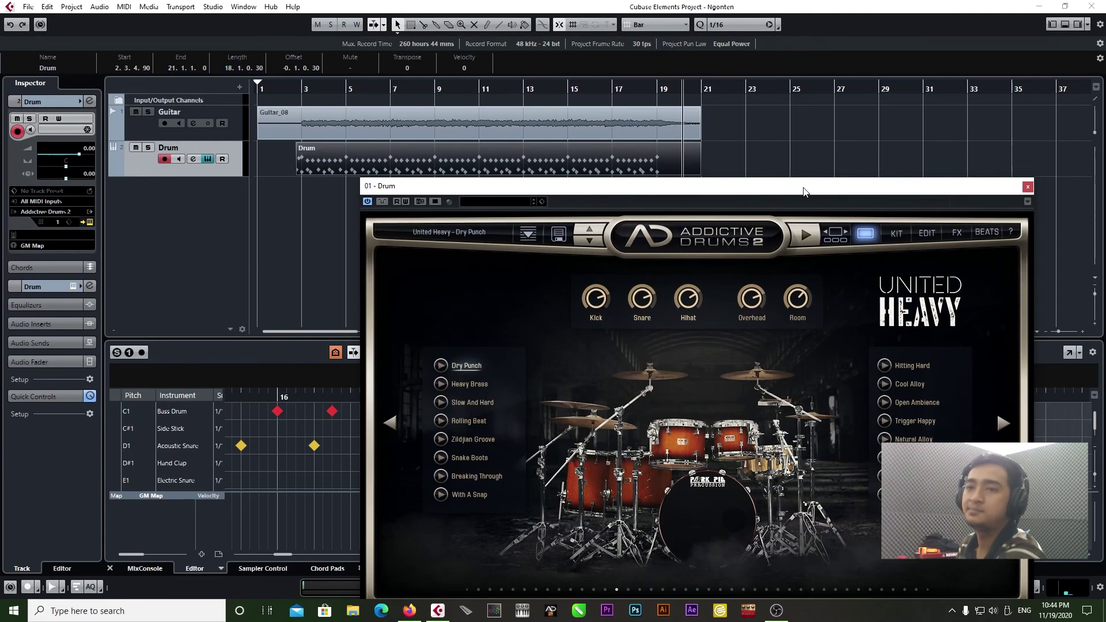
pyautogui.moveTo(805, 191)
pyautogui.mouseDown()
pyautogui.moveTo(819, 91)
pyautogui.moveTo(812, 199)
pyautogui.mouseUp()
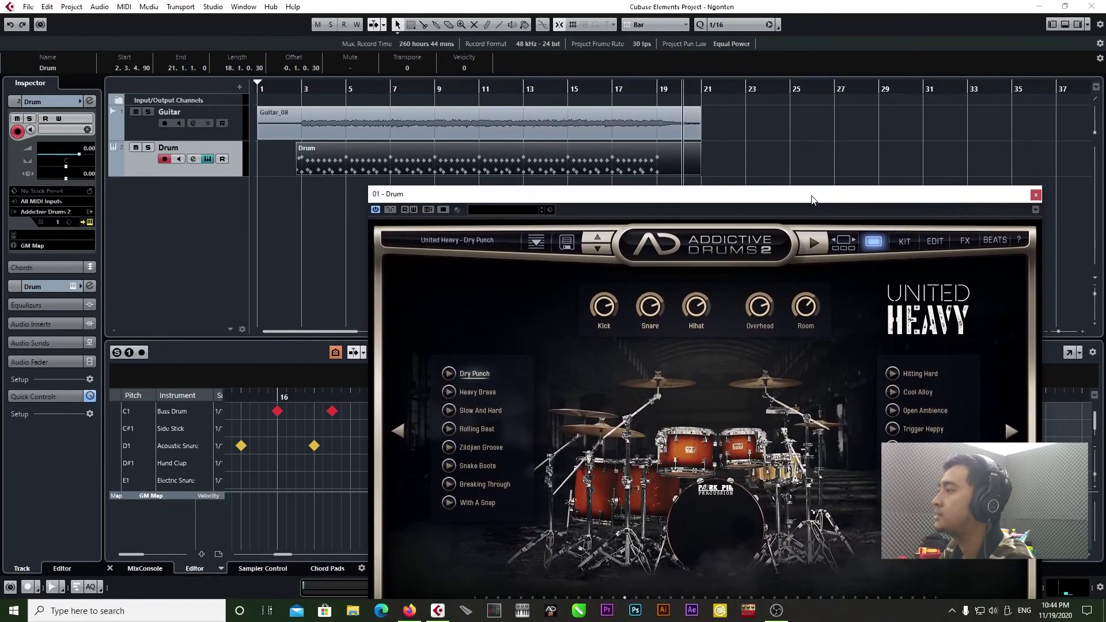